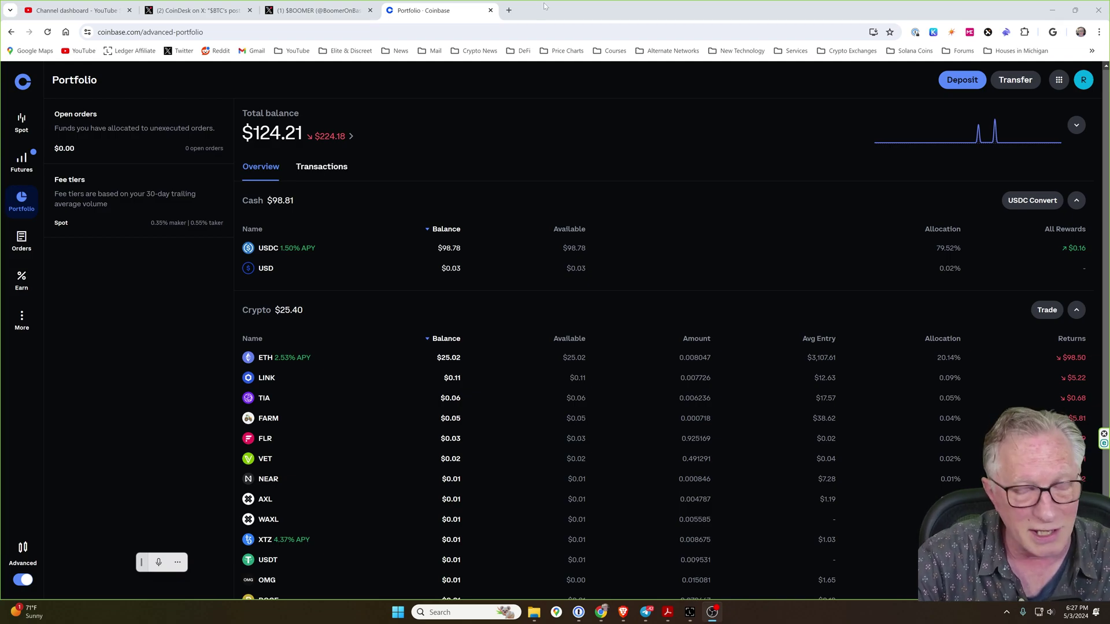
- Search Google for 'coinbase wallet' and follow the Coinbase downloads to the Chrome Web Store extension
left_click(509, 10)
type("coinbase wallet")
key("Return")
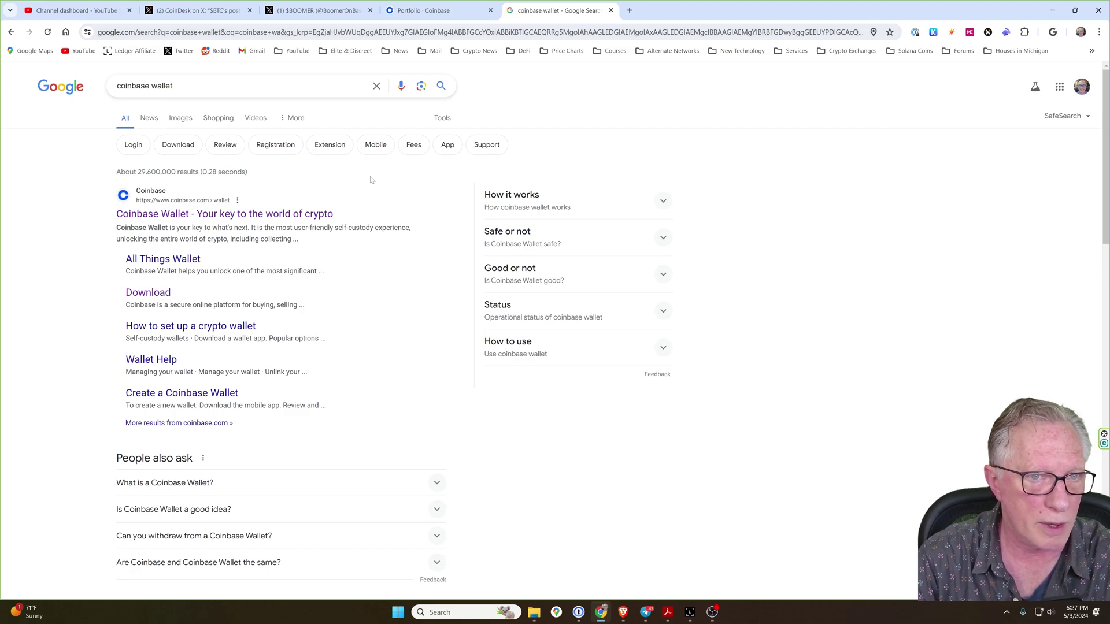
left_click(262, 217)
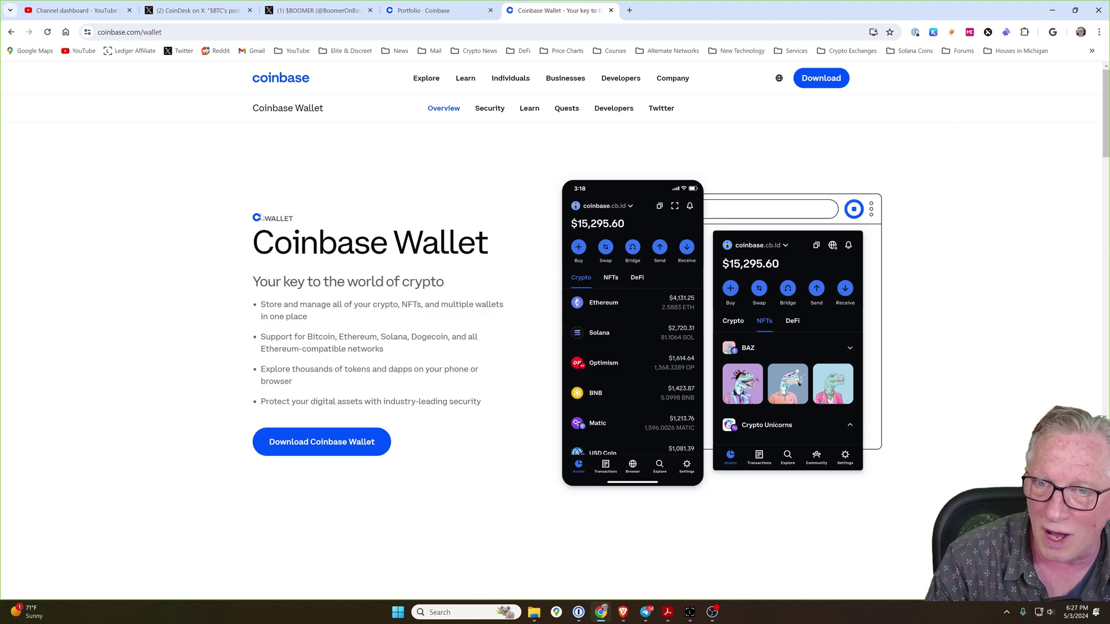
left_click(323, 448)
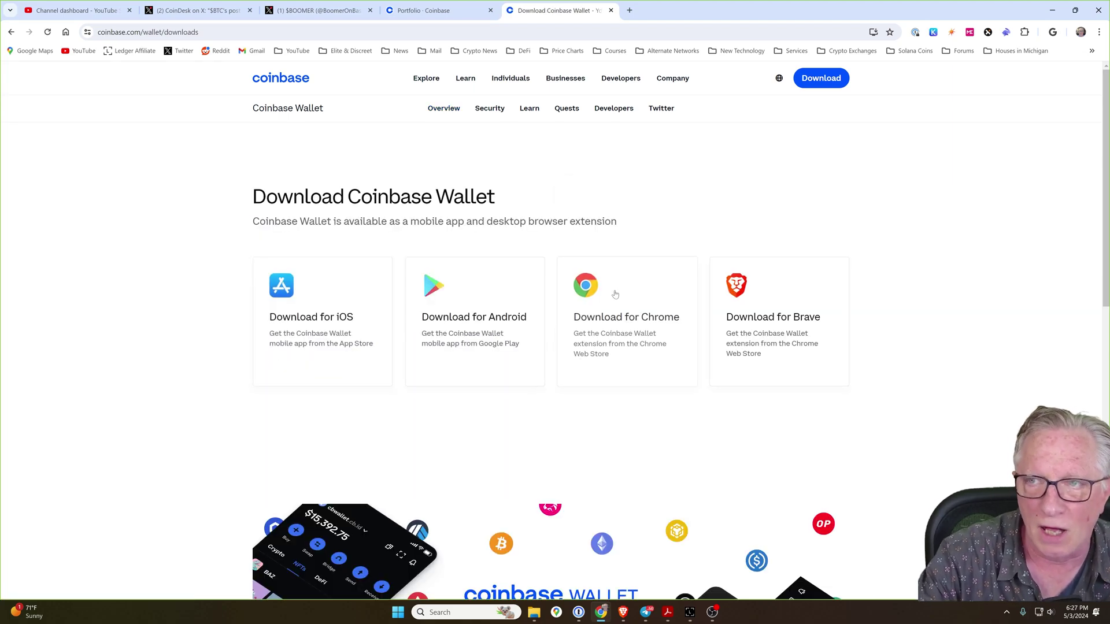
left_click(615, 294)
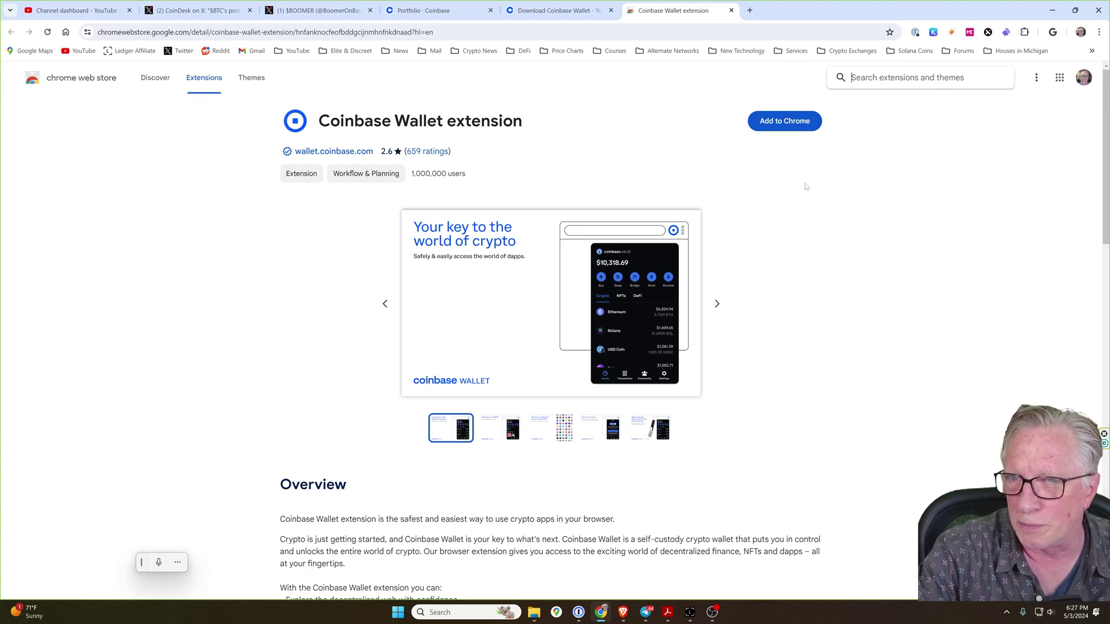
- Add the Coinbase Wallet extension to Chrome and pin it to the toolbar
left_click(793, 122)
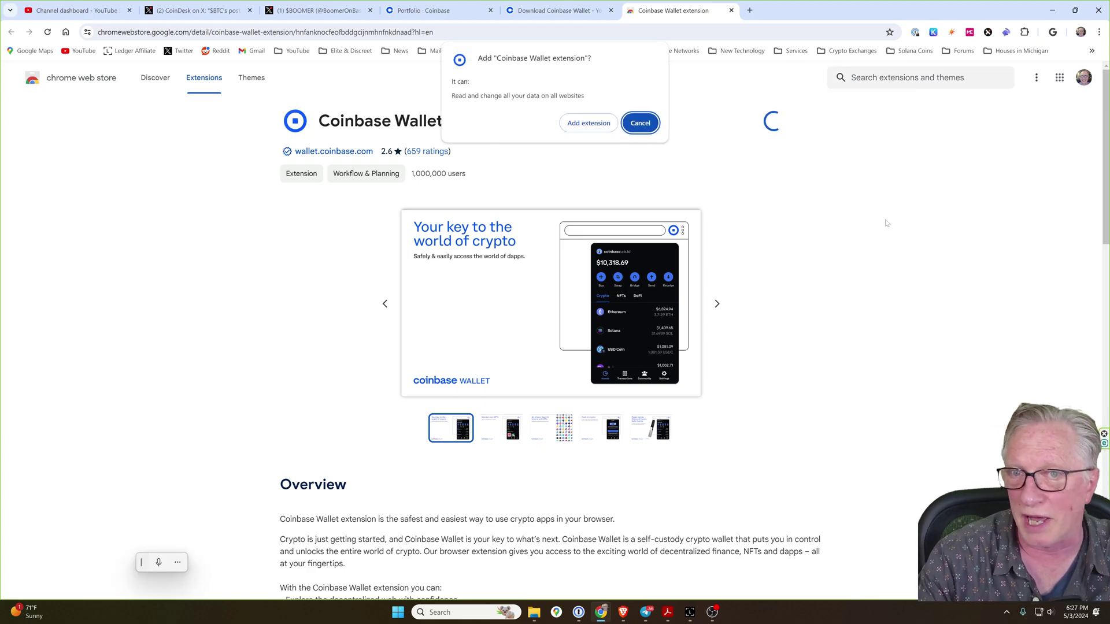
left_click(588, 123)
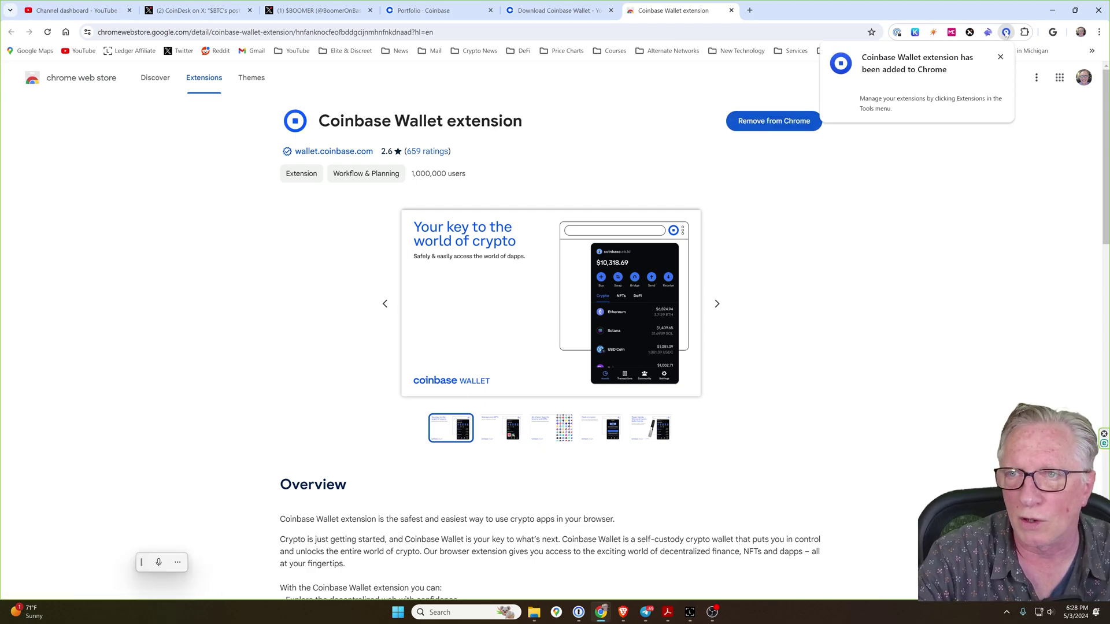
right_click(1006, 33)
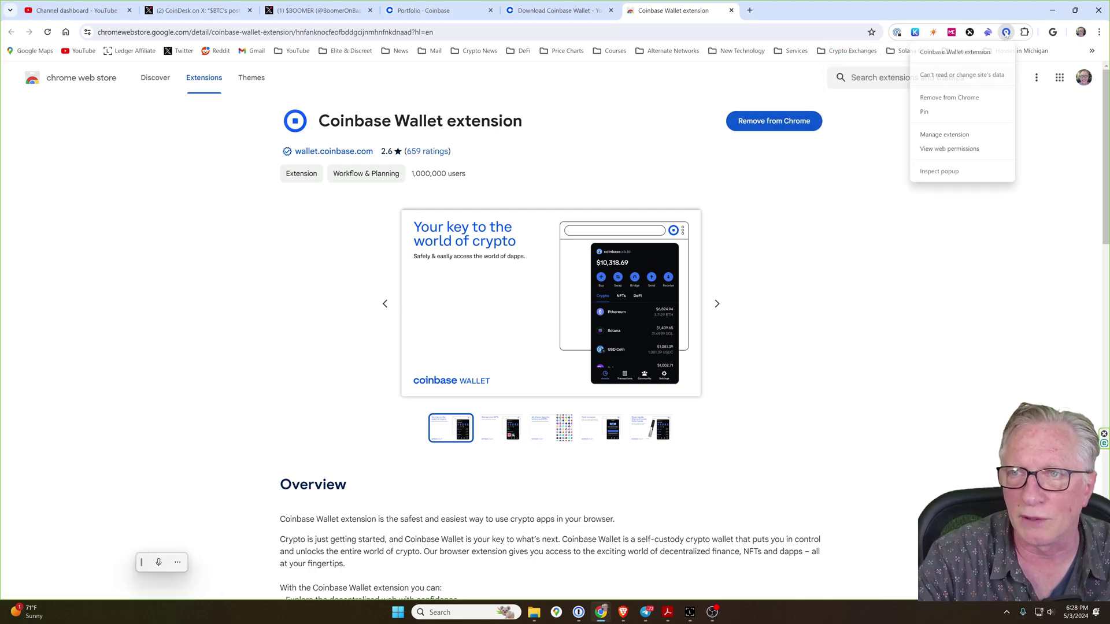
left_click(941, 115)
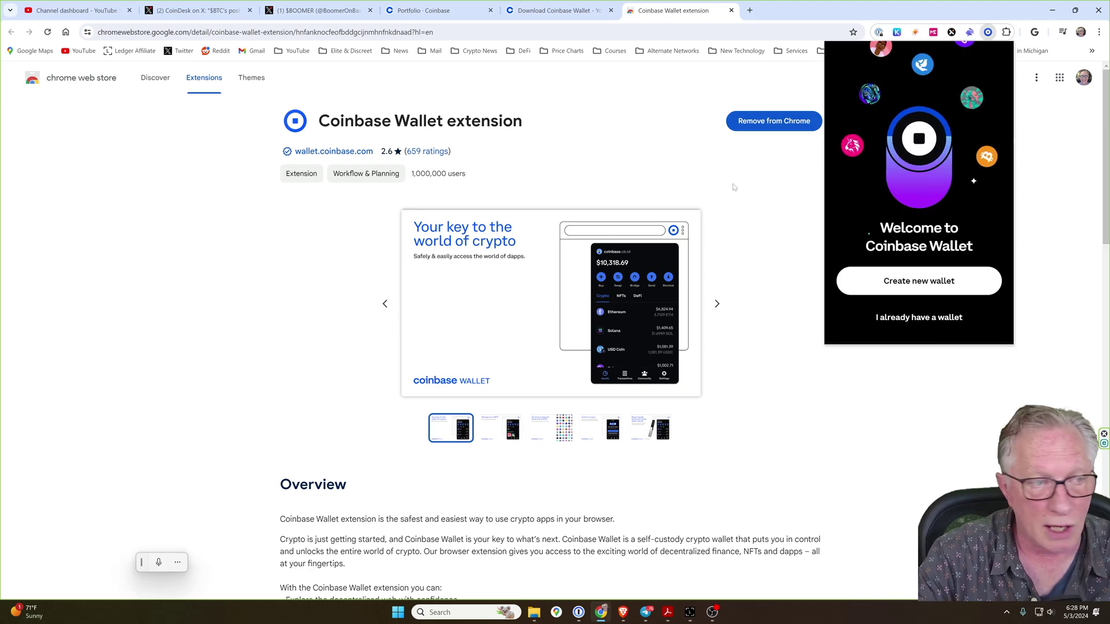
- Start a new wallet, copy its 12-word recovery phrase and acknowledge the lost-phrase warning
left_click(919, 281)
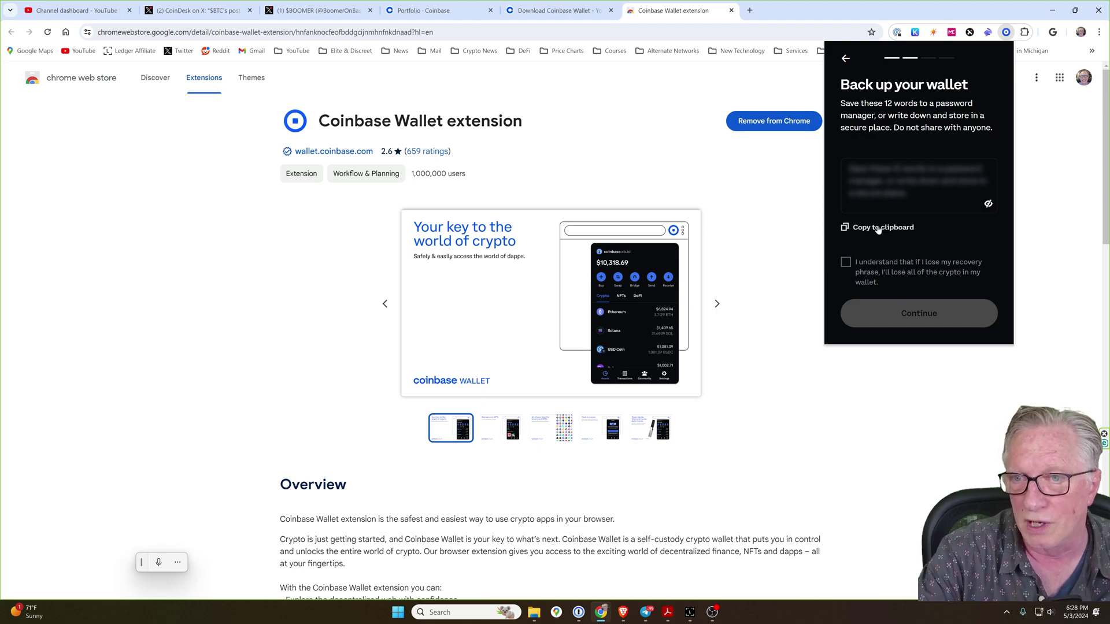
left_click(881, 229)
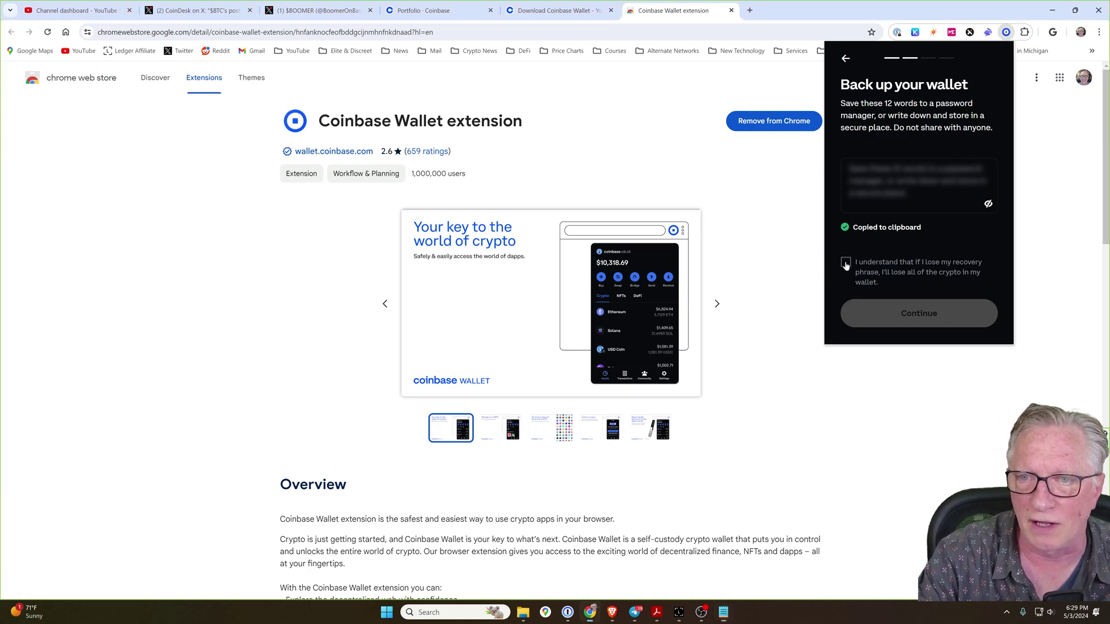
left_click(845, 261)
left_click(918, 314)
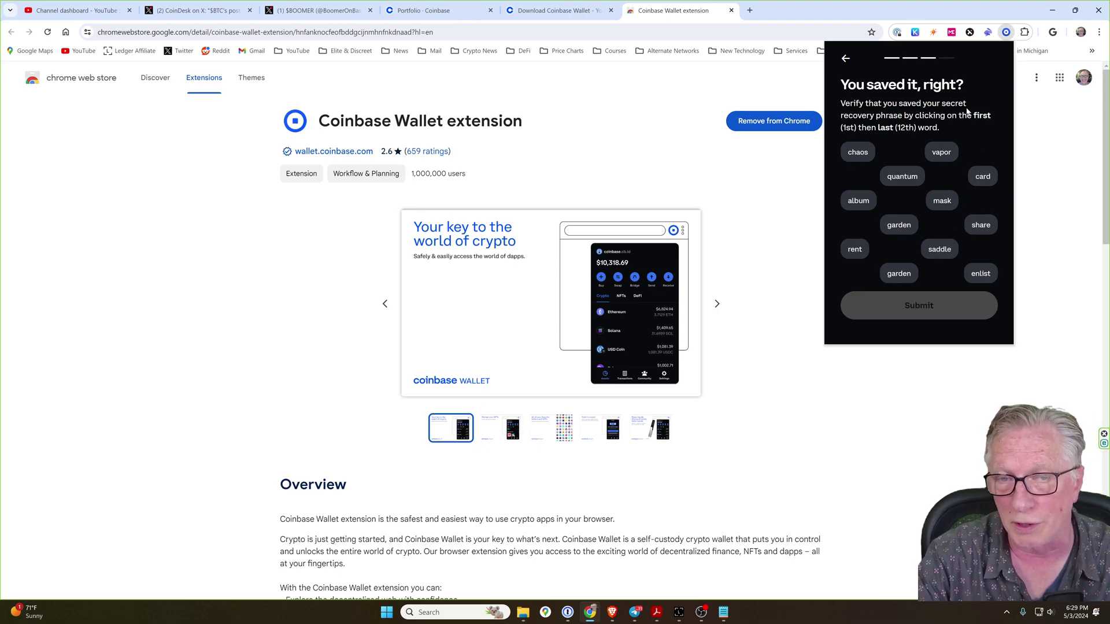
- Verify the phrase by choosing 'garden' as the first word and 'album' as the last
left_click(899, 274)
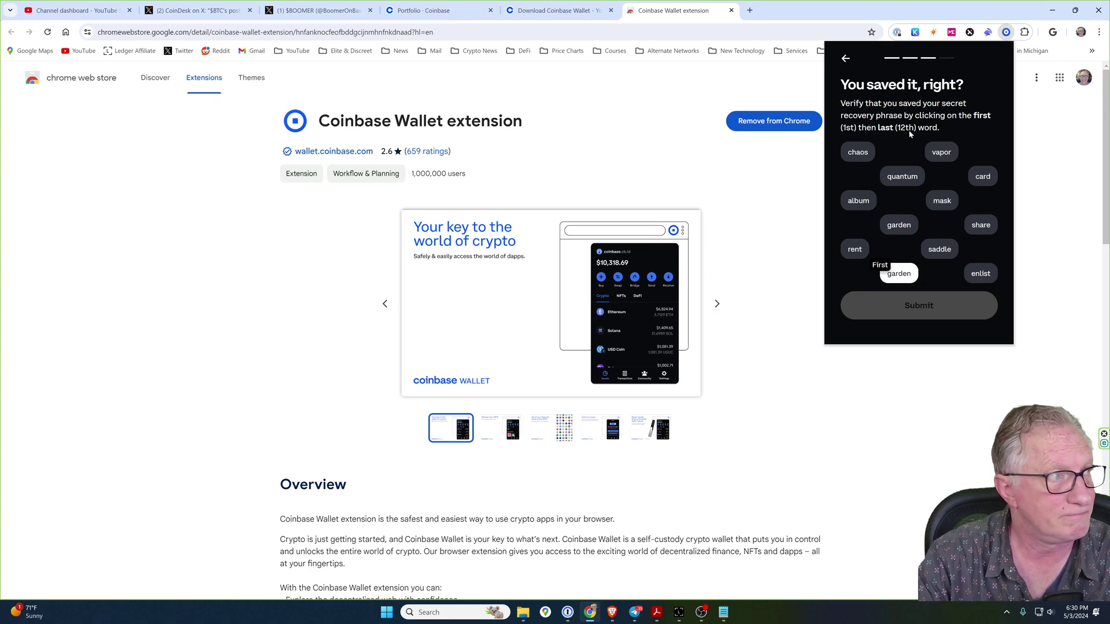
left_click(858, 201)
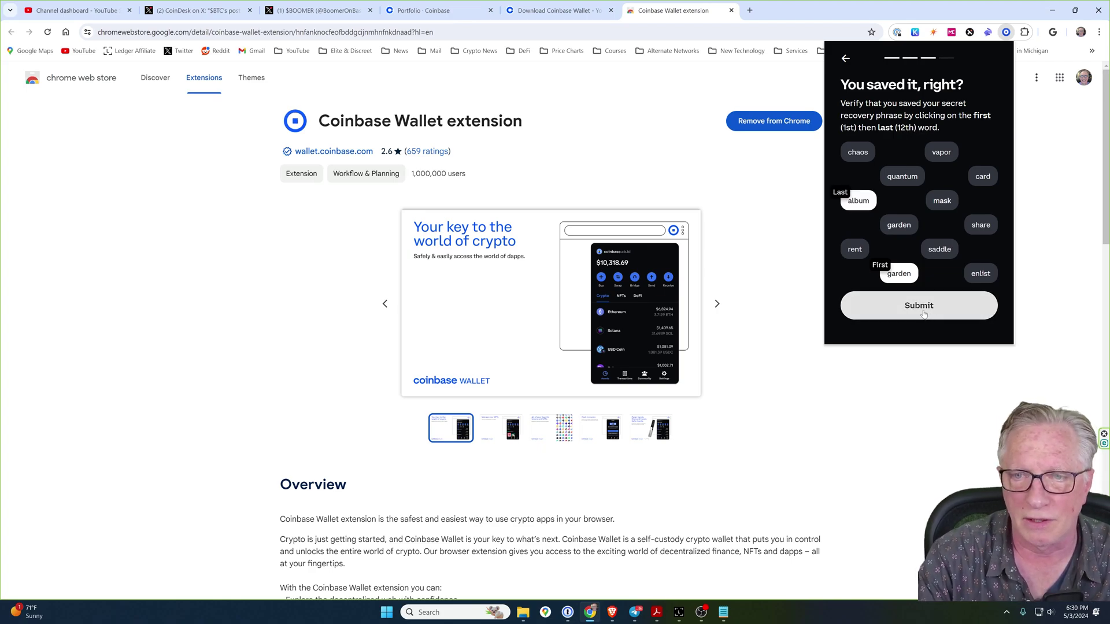
left_click(924, 314)
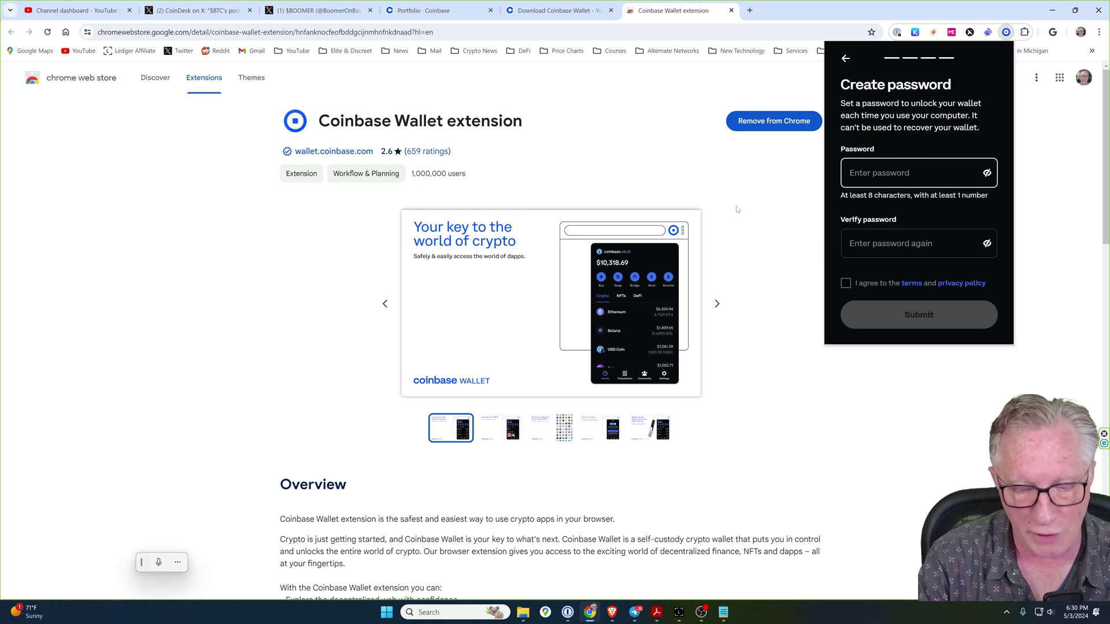
- Enter and confirm the wallet password, accept the terms, and skip claiming a username
key("ctrl+v")
key("Tab")
key("ctrl+v")
left_click(845, 283)
left_click(919, 315)
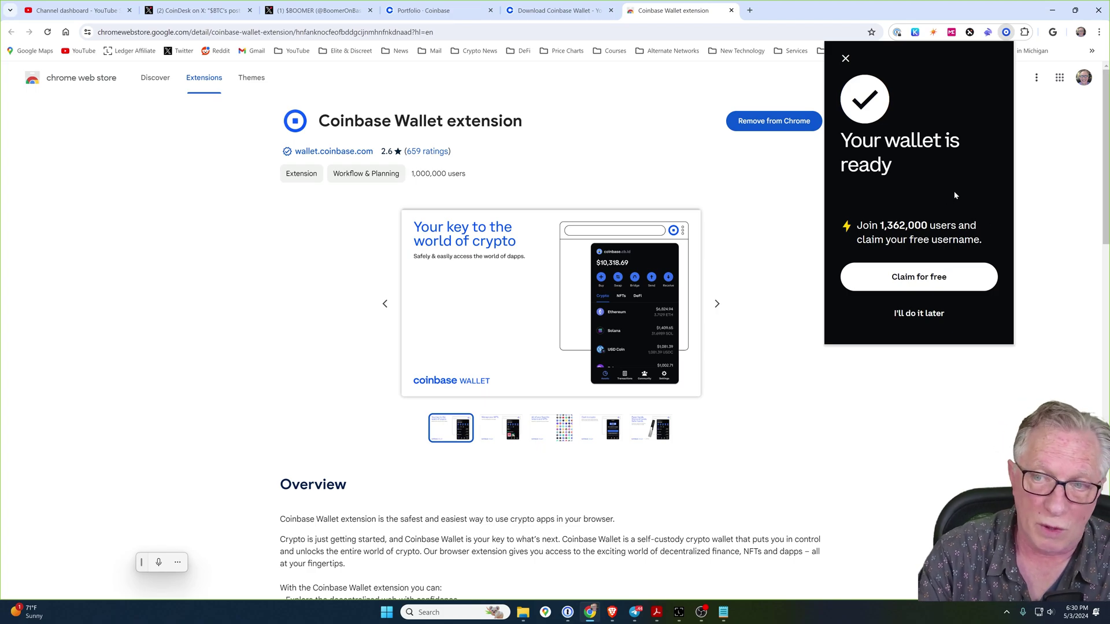
left_click(925, 282)
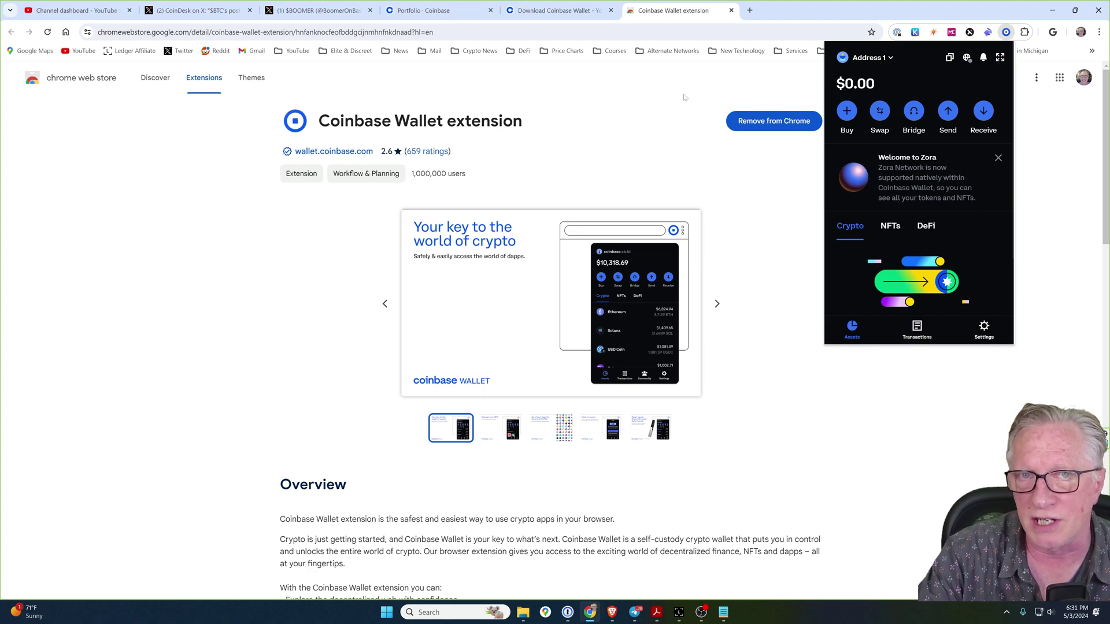
- From the Coinbase portfolio tab, copy Coinbase Wallet's Ethereum receive address and close the panel
left_click(502, 14)
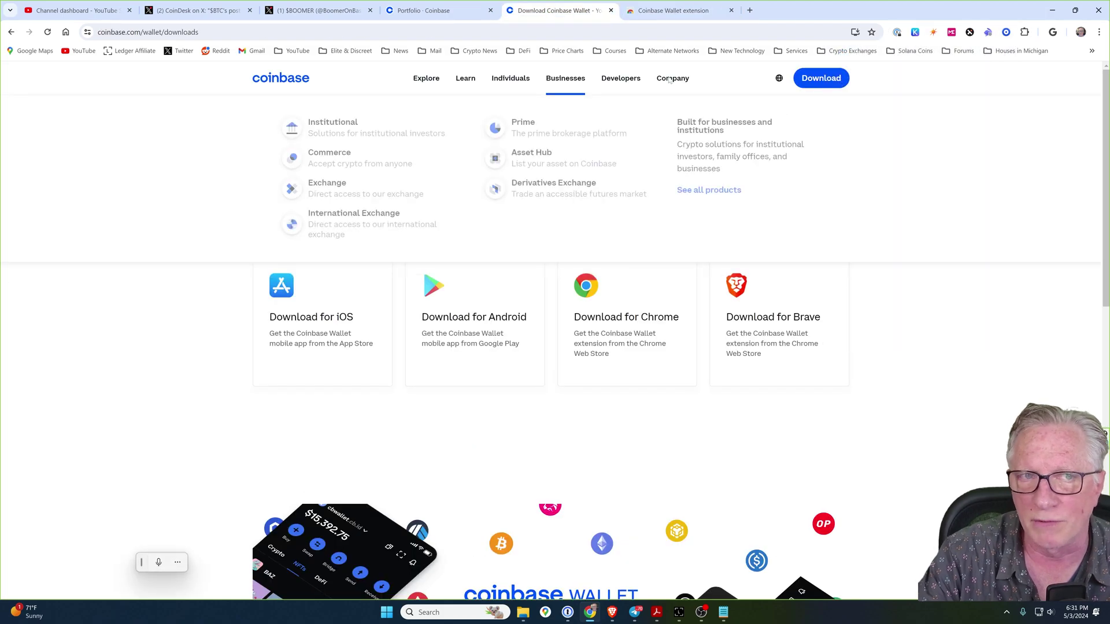
left_click(462, 10)
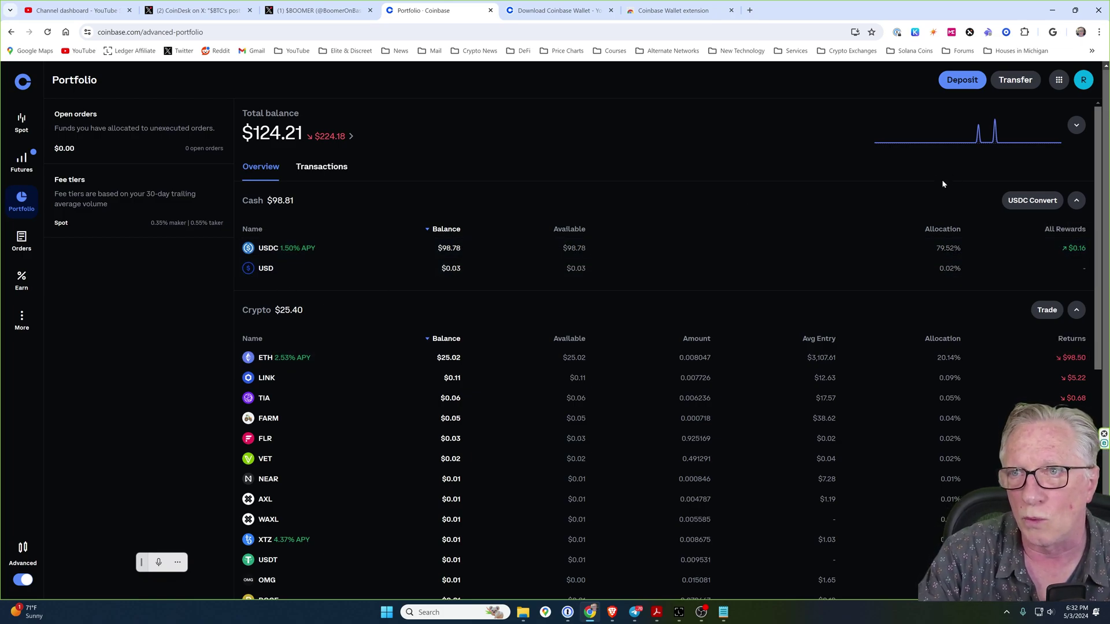
left_click(1006, 32)
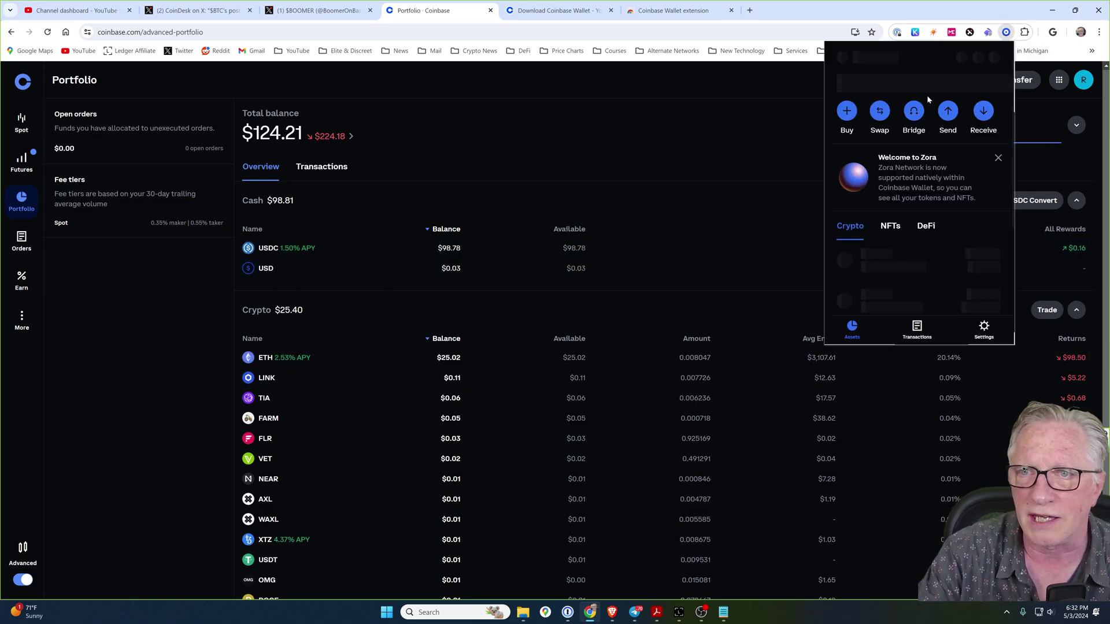
left_click(984, 117)
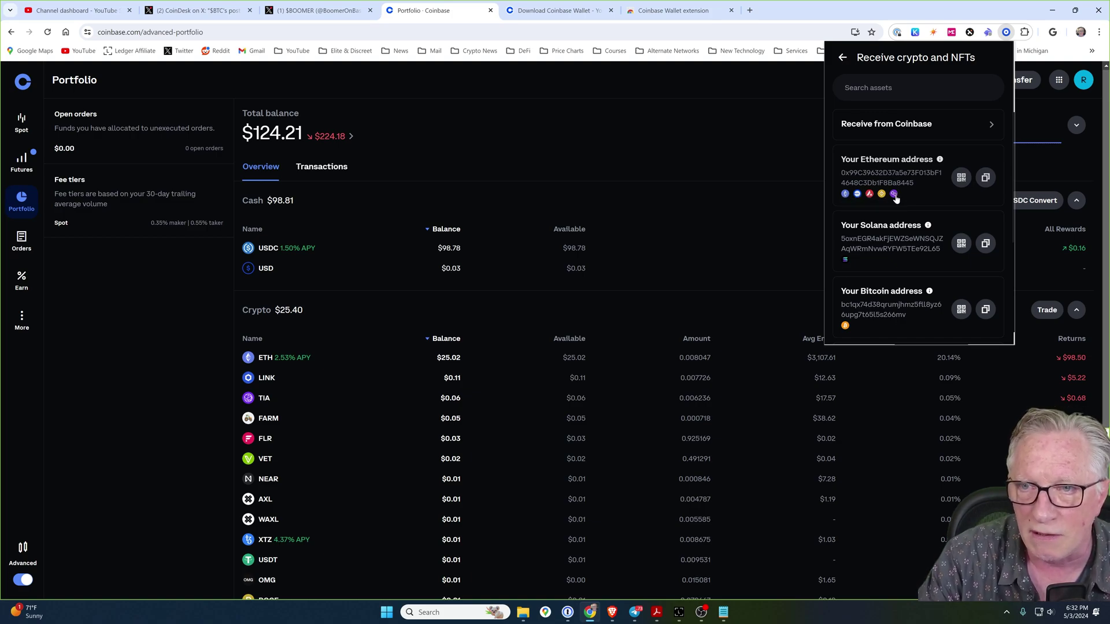
left_click(986, 178)
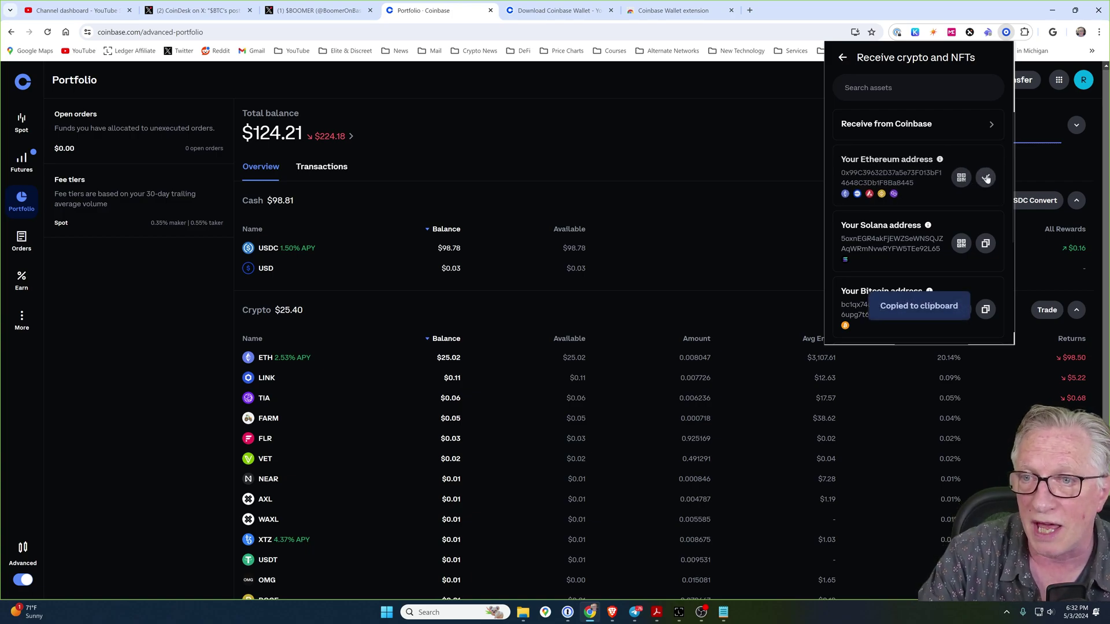
left_click(684, 81)
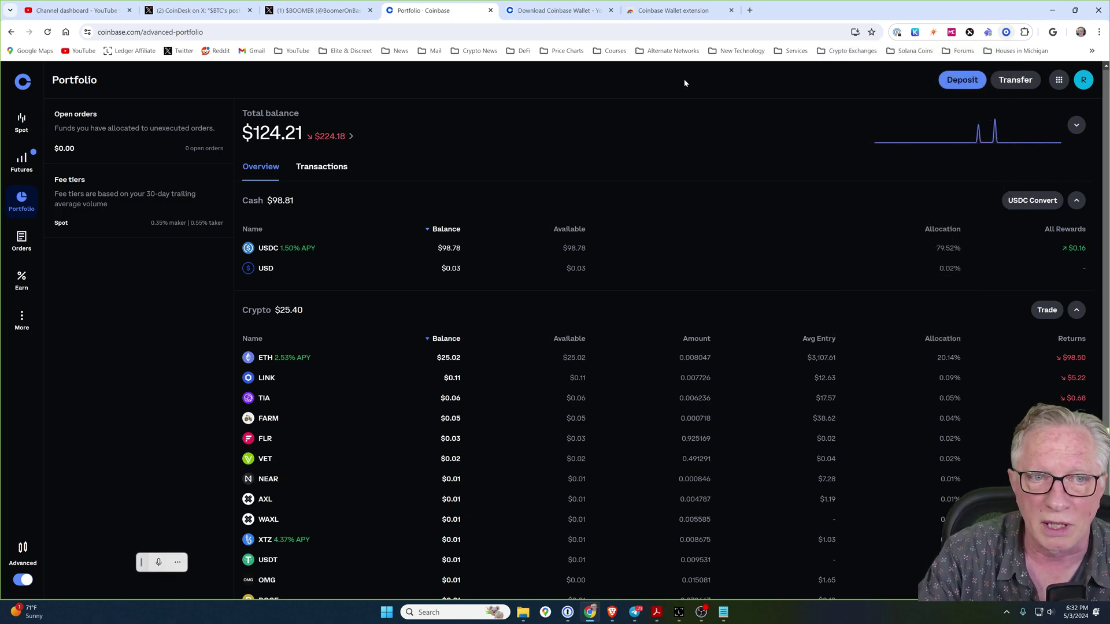
- Start sending the full ETH balance over Base, confirming the recipient supports ETH on Base
left_click(266, 359)
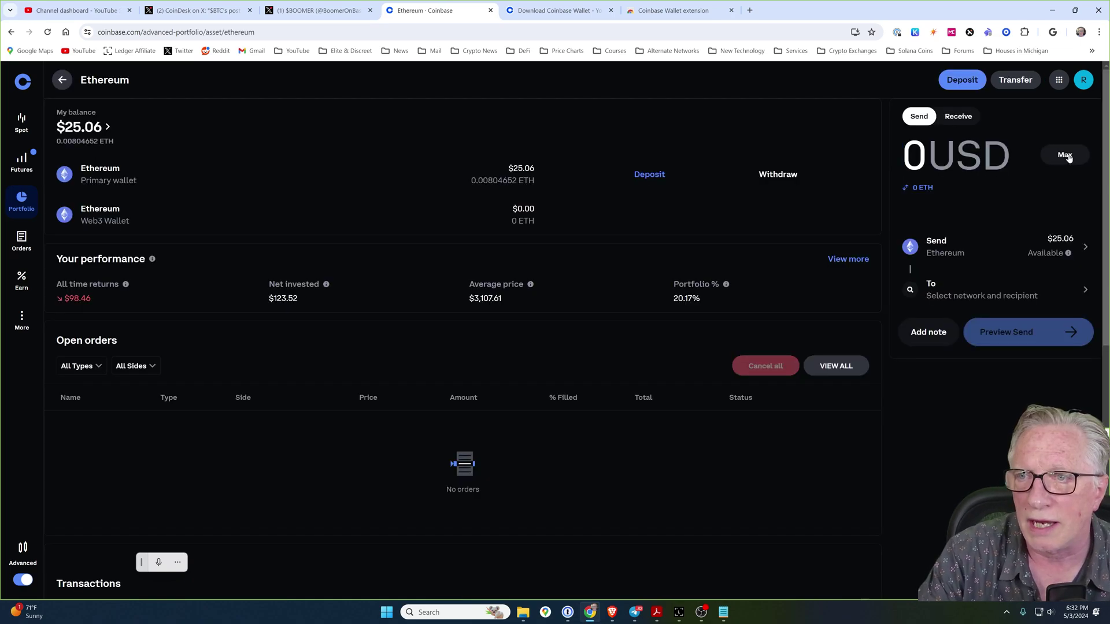
left_click(1062, 156)
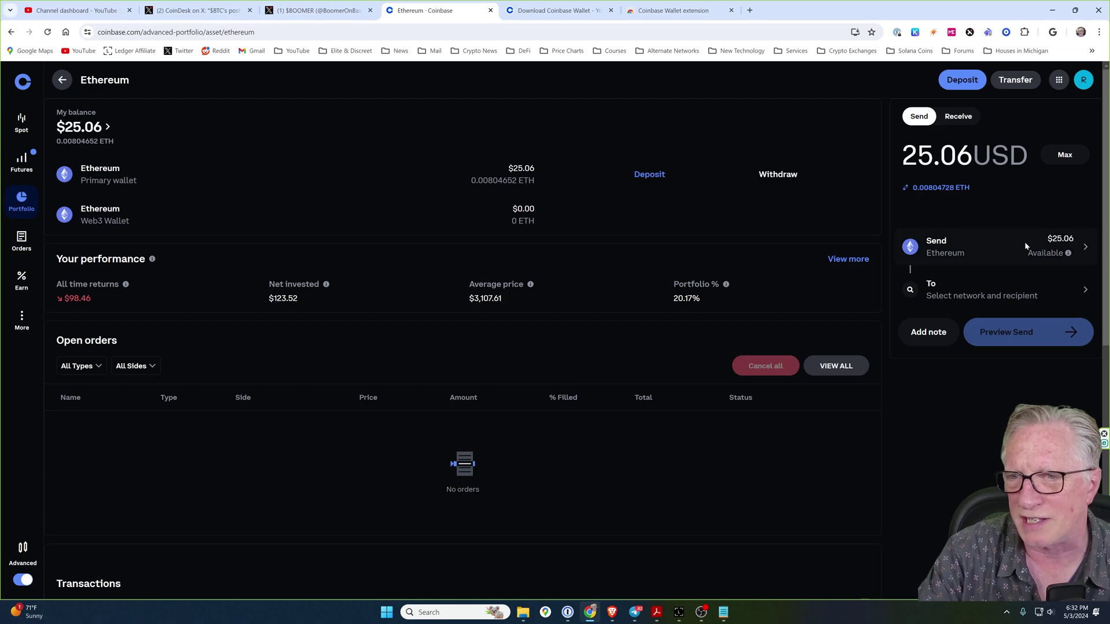
left_click(970, 297)
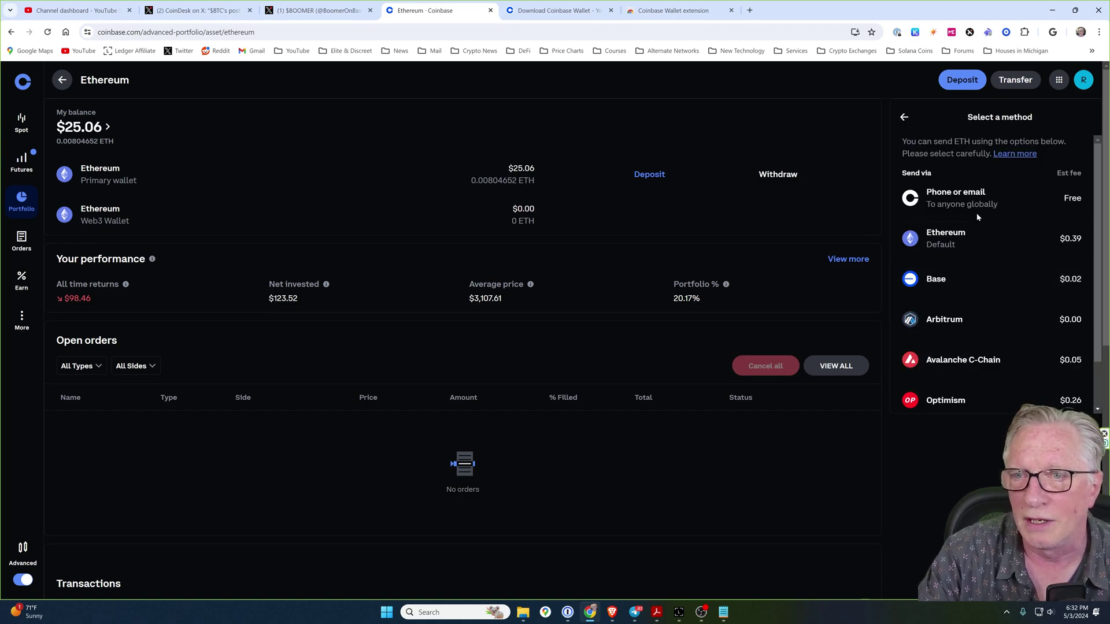
left_click(935, 280)
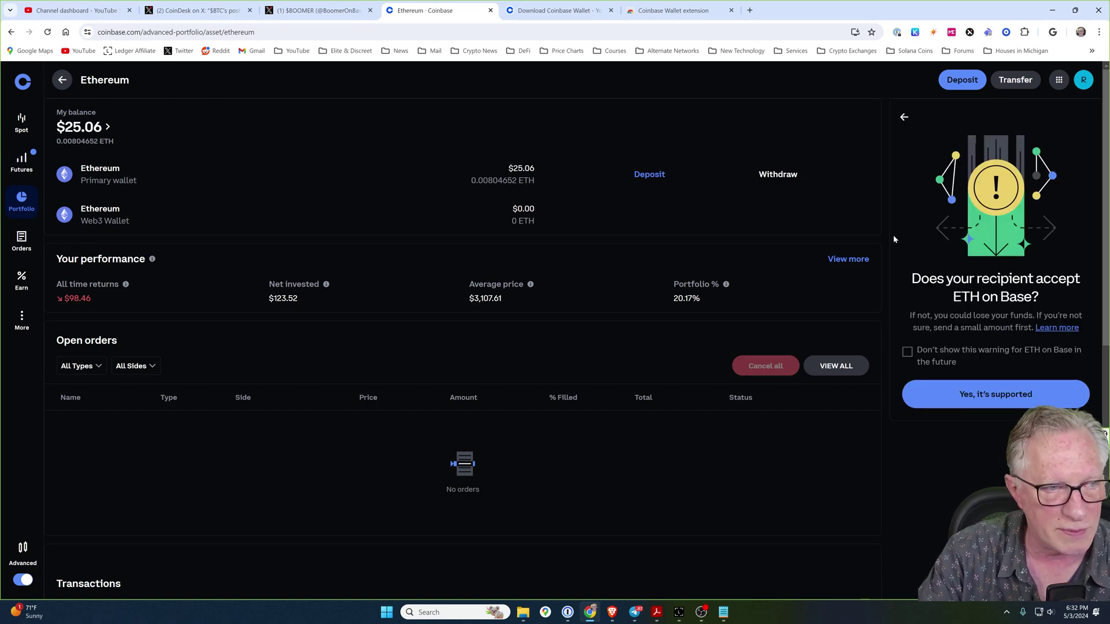
left_click(904, 116)
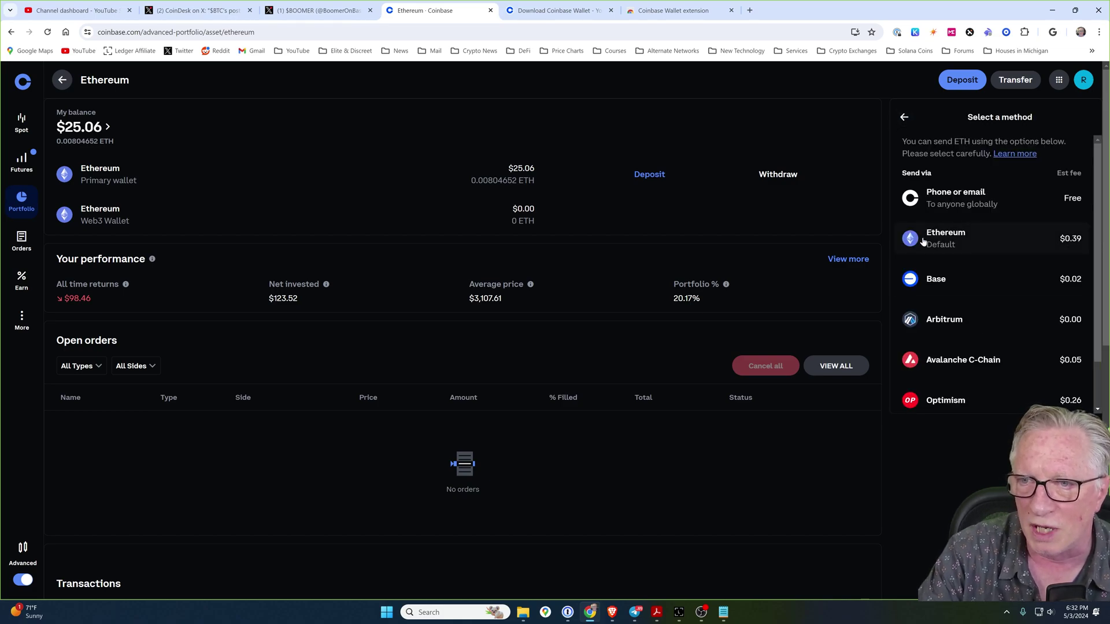
left_click(935, 279)
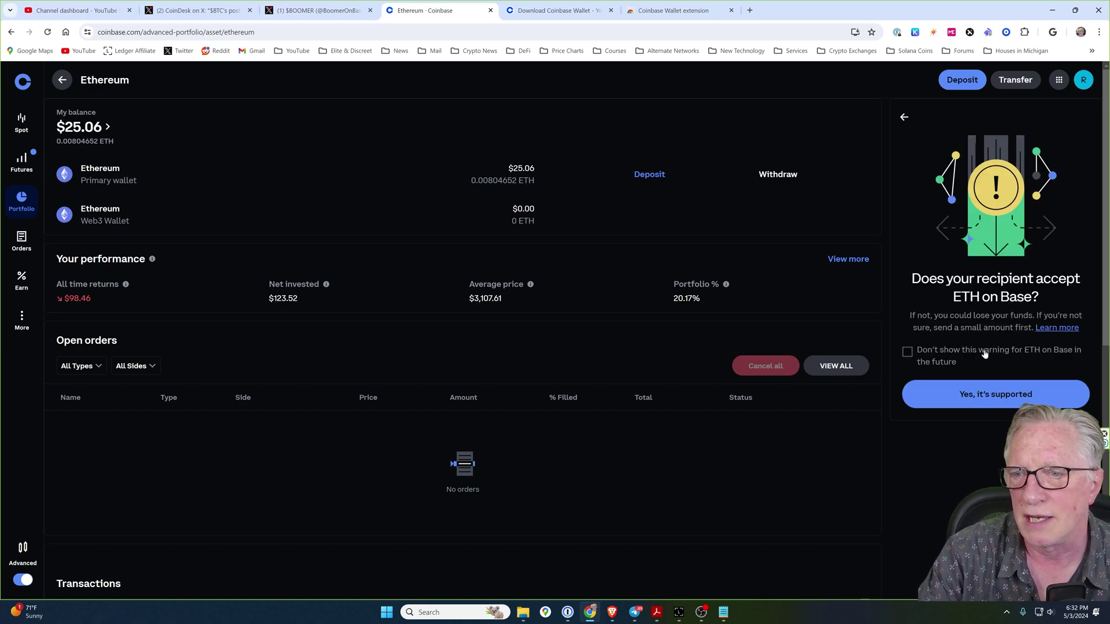
left_click(1006, 399)
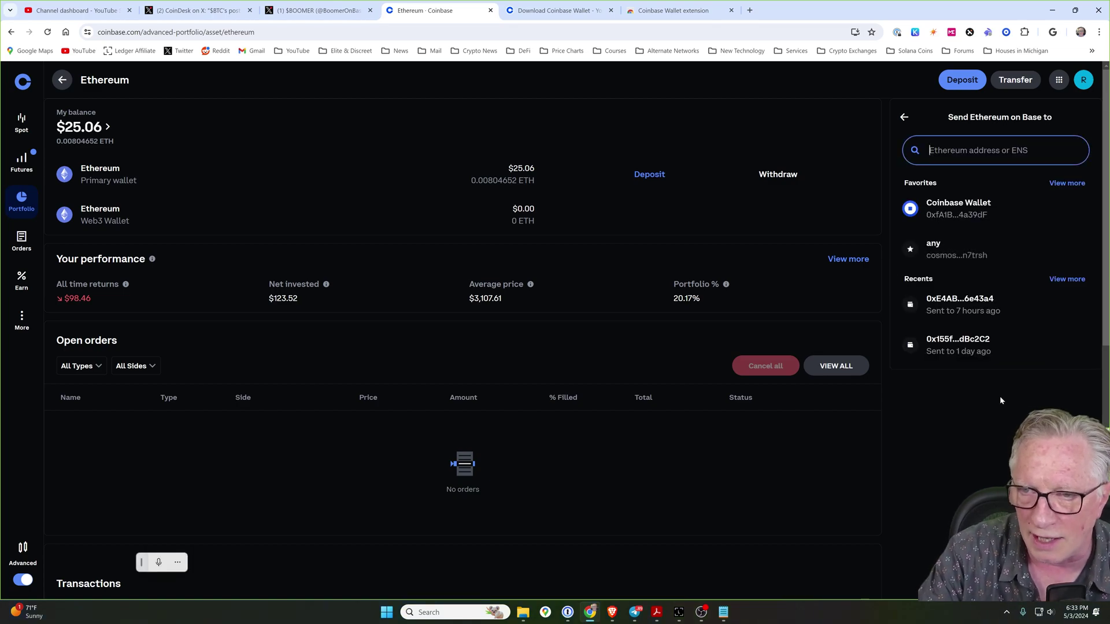
- Paste the new wallet's Ethereum address as the send recipient
right_click(939, 150)
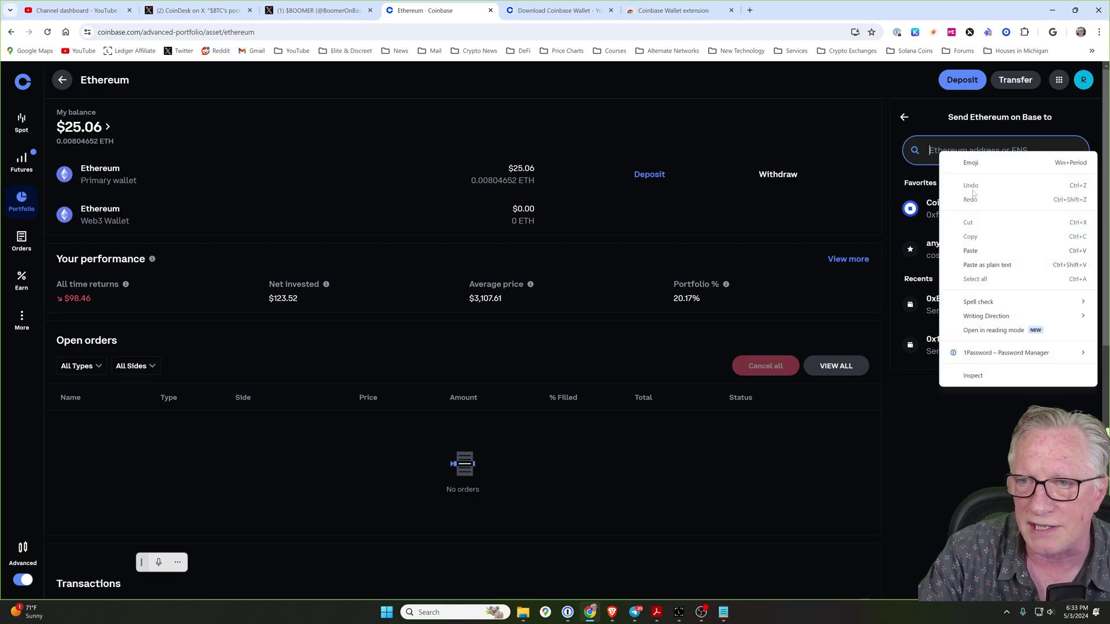
left_click(960, 249)
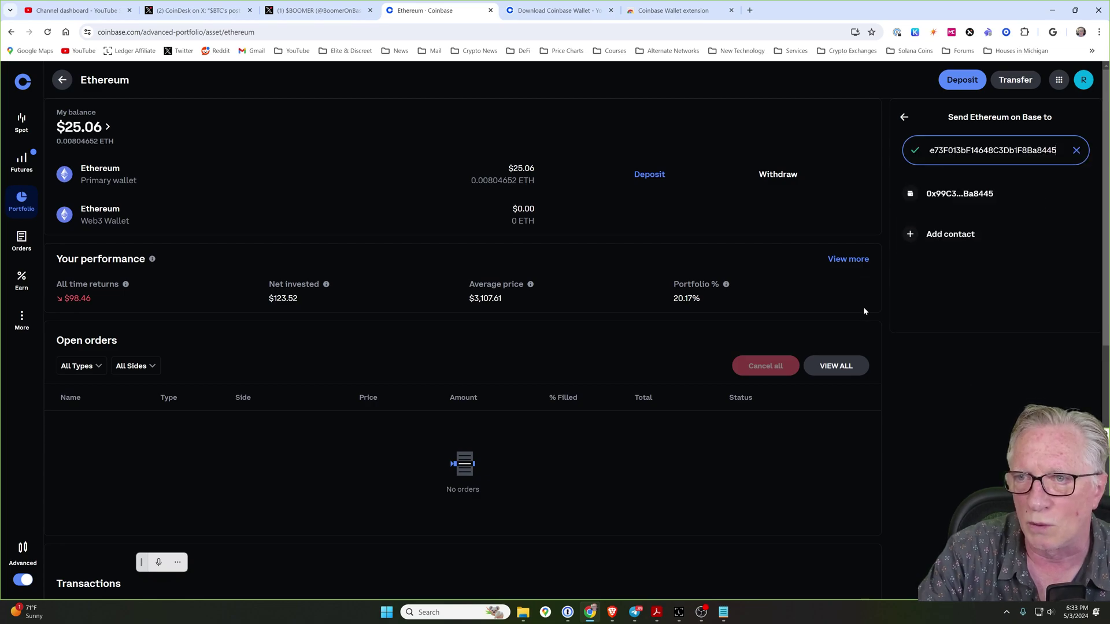
left_click(967, 195)
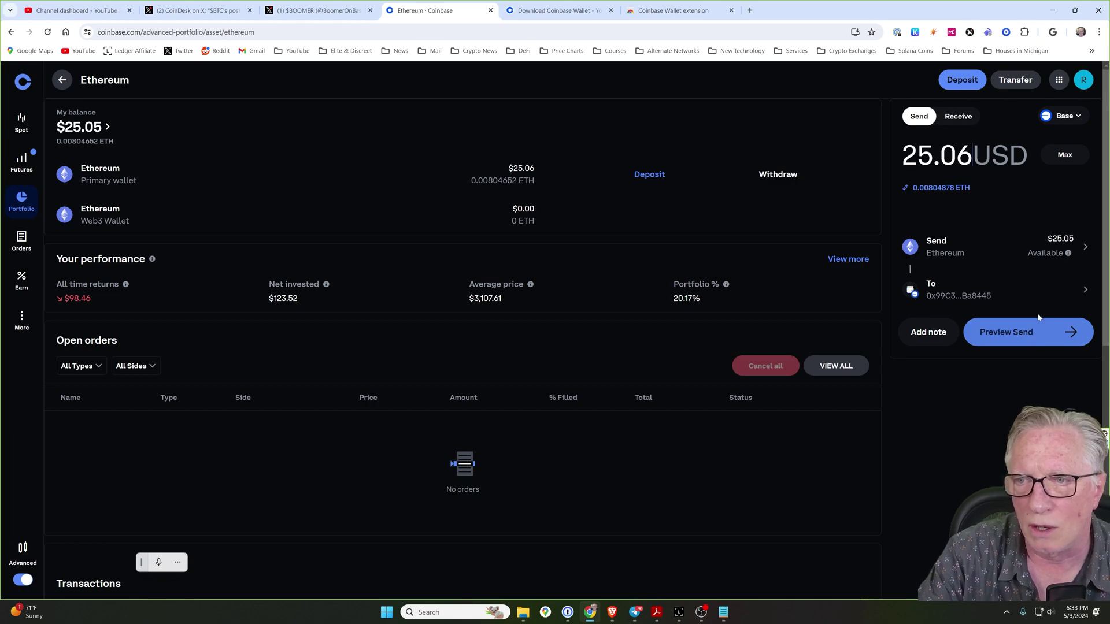
- Preview and send the $25.06 of ETH, approving it with the authenticator code
left_click(1027, 336)
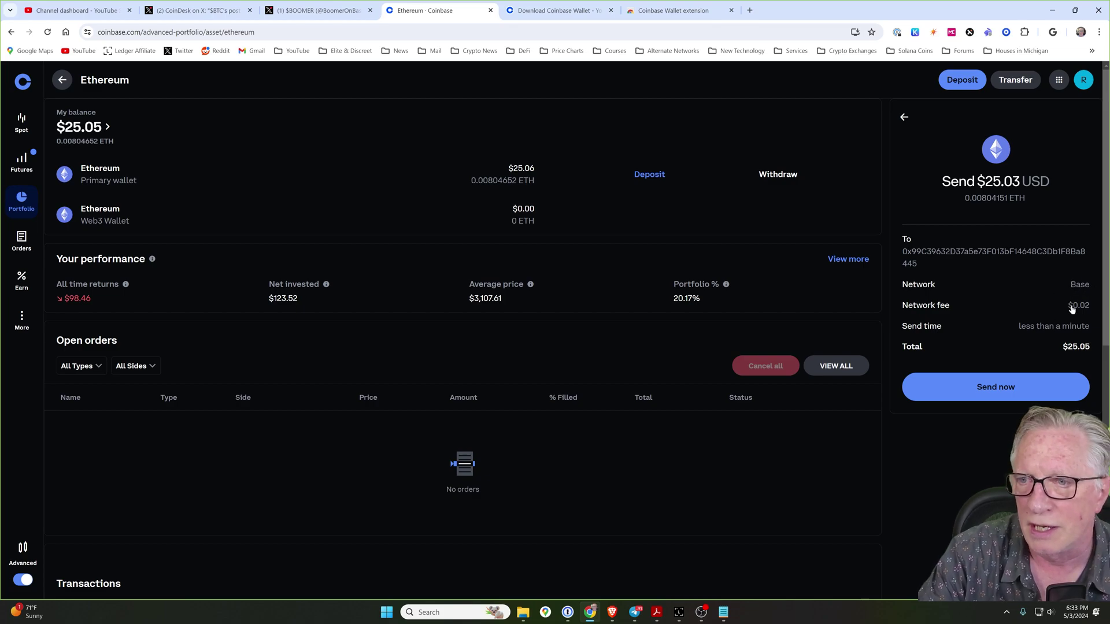
left_click(1004, 392)
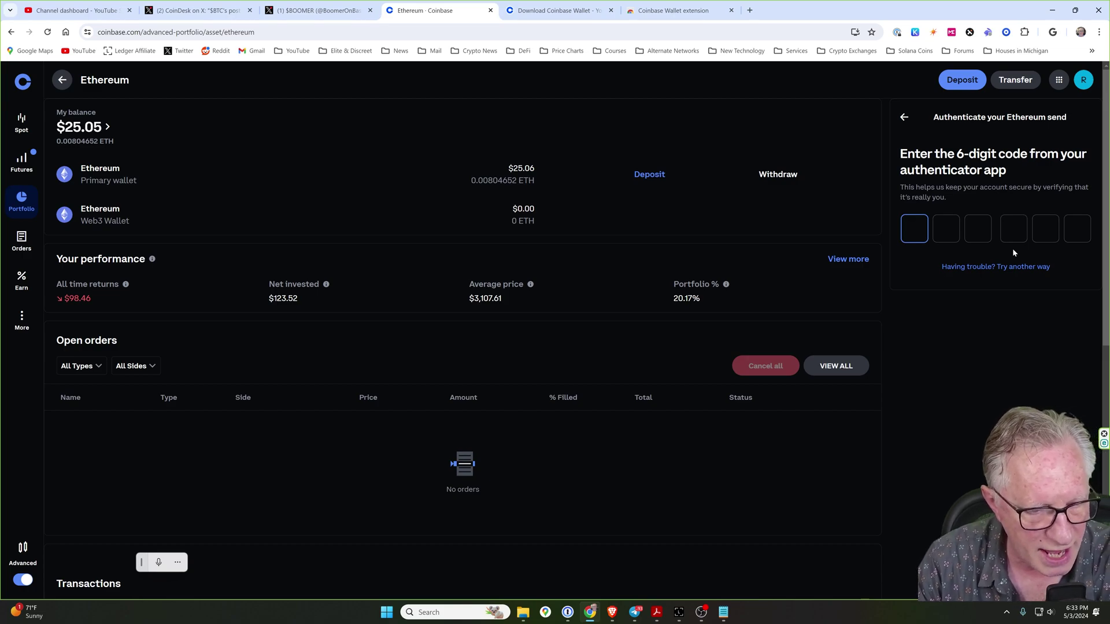
key("ctrl+v")
left_click(1000, 391)
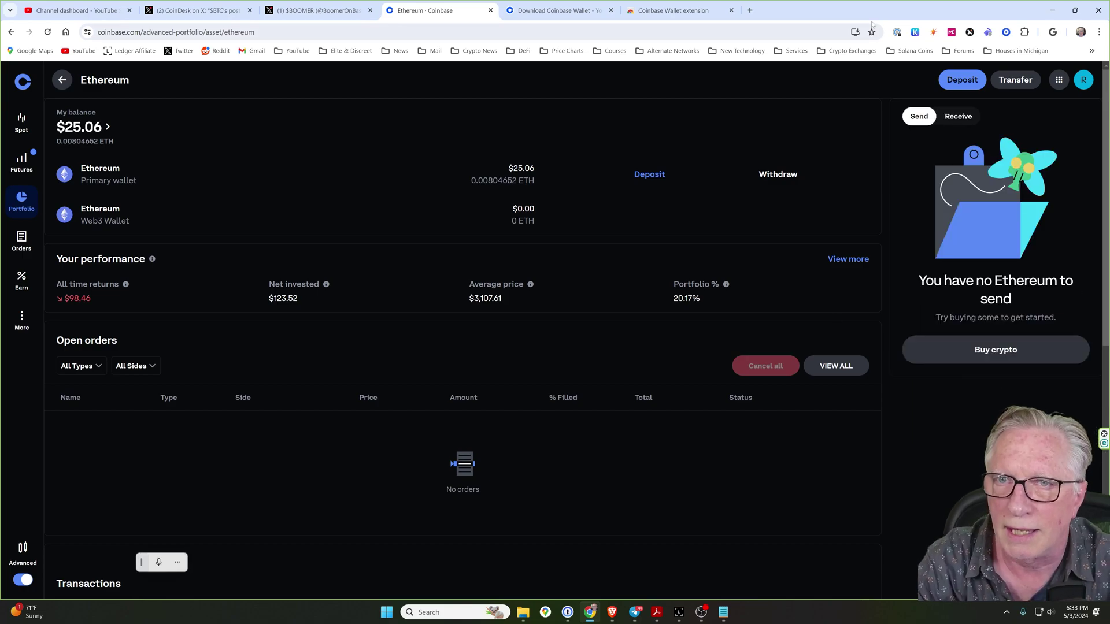
left_click(1006, 32)
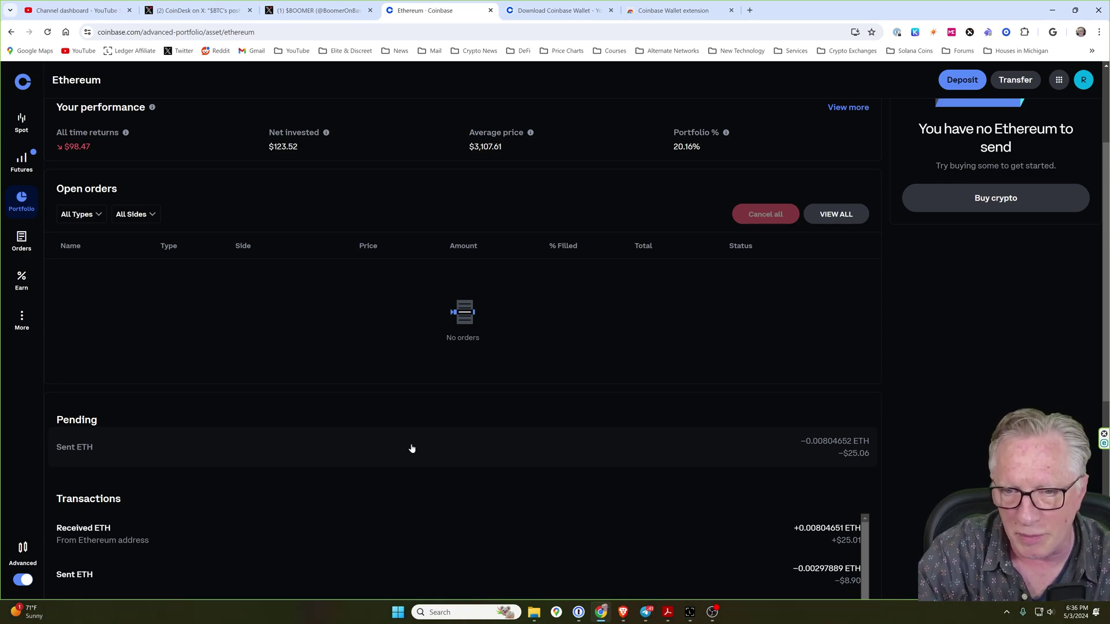
- Scroll to the pending Sent ETH transaction and view its details
scroll(398, 405, "down", 2)
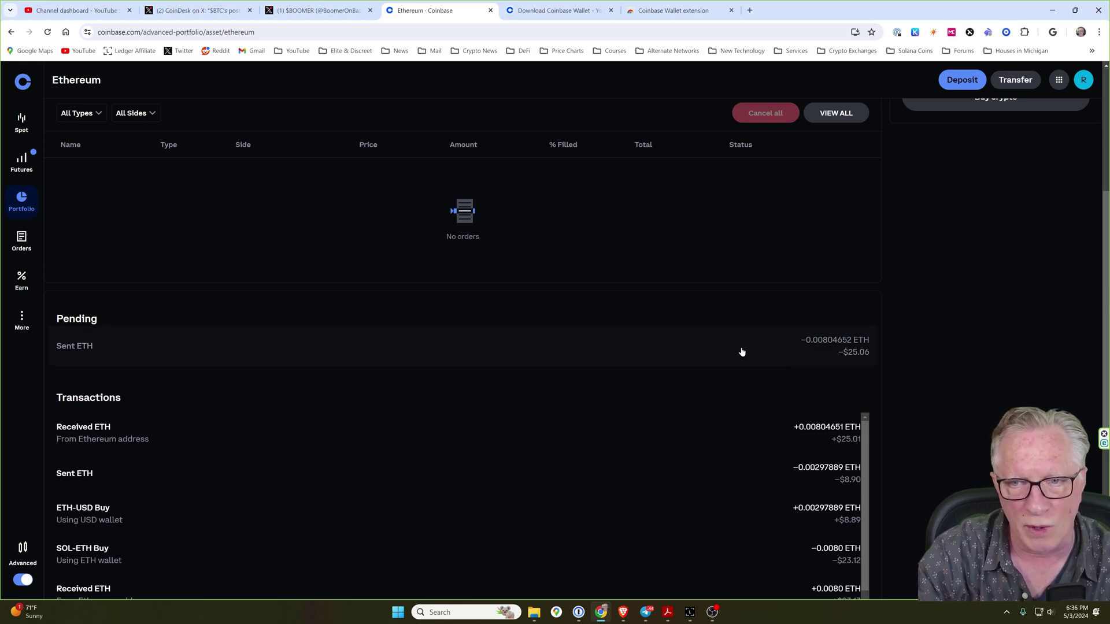
left_click(484, 349)
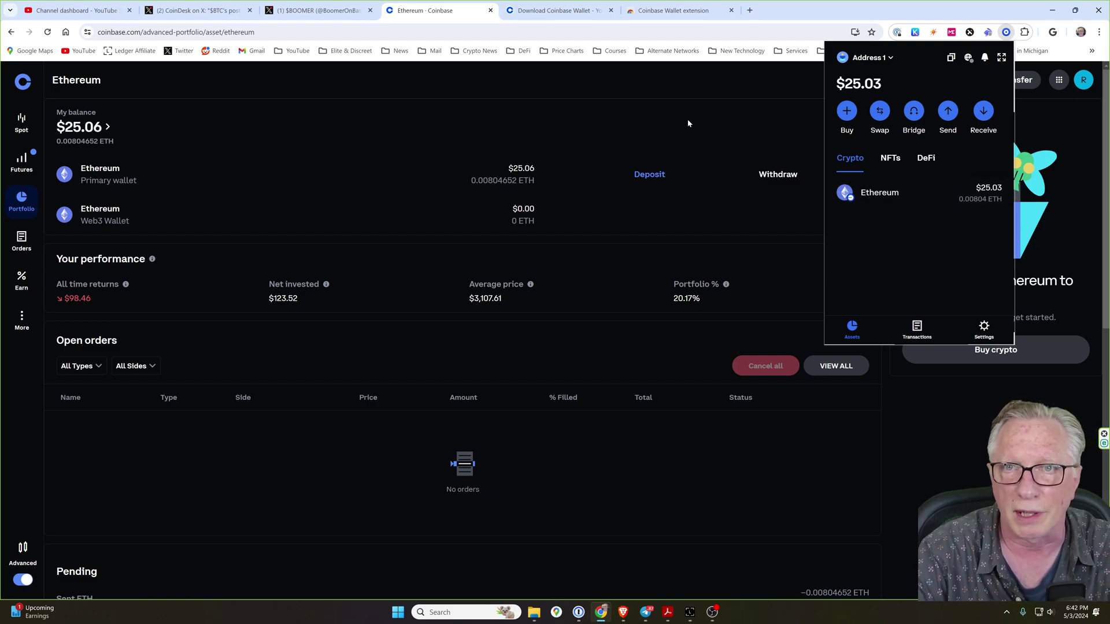
- Open a new browser tab and reopen Coinbase Wallet showing the $25.03 ETH balance
left_click(750, 10)
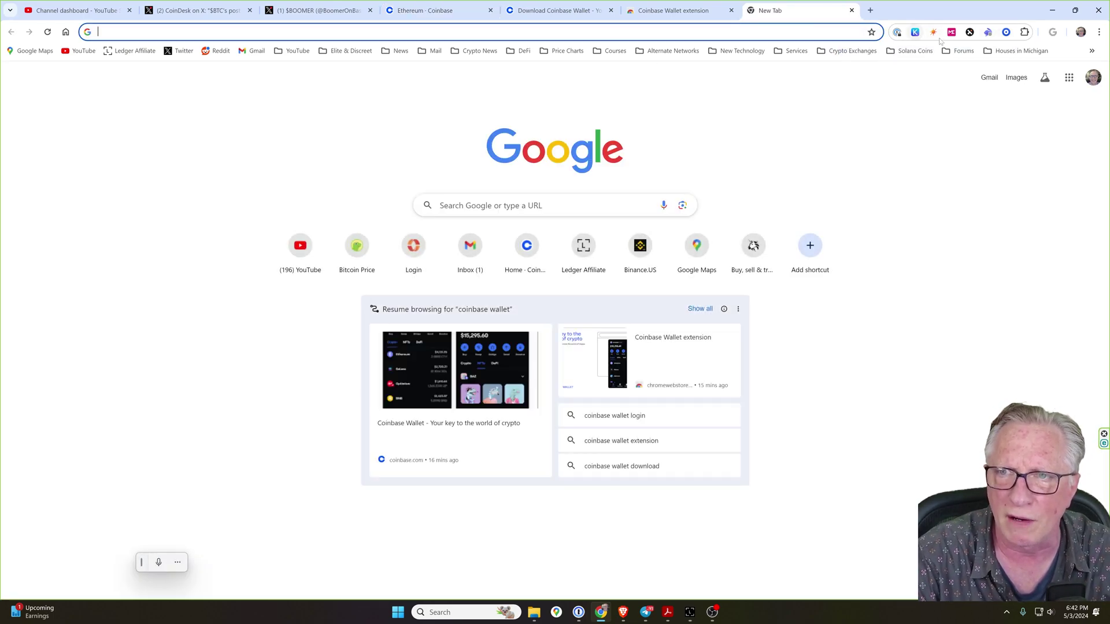
left_click(1006, 33)
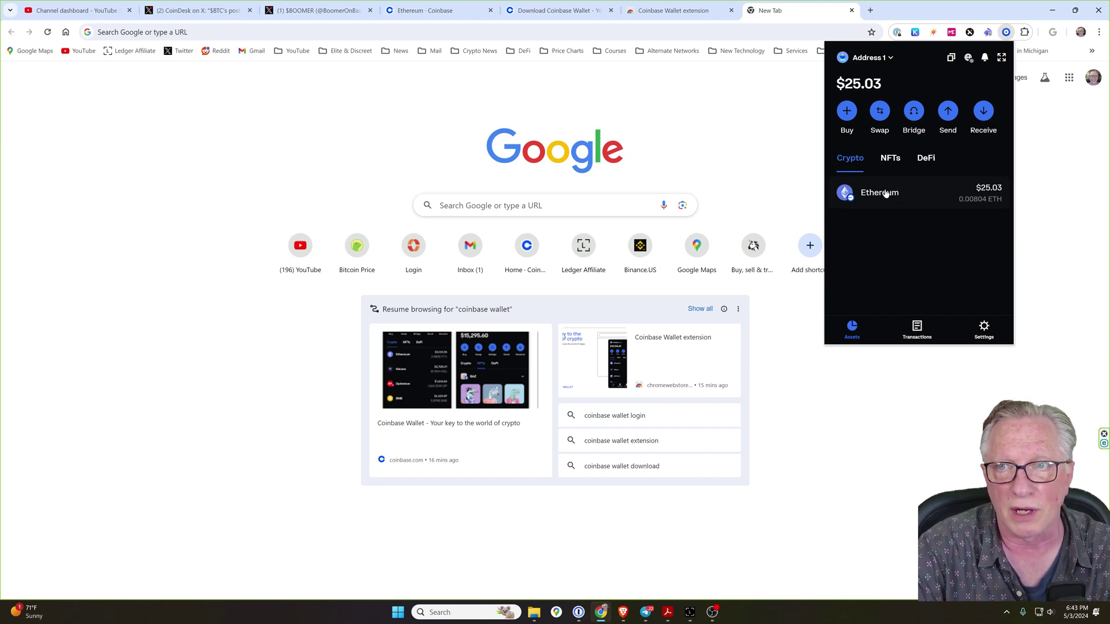
- Copy the wallet's Ethereum receive address again and return to the Ethereum - Coinbase tab
left_click(981, 113)
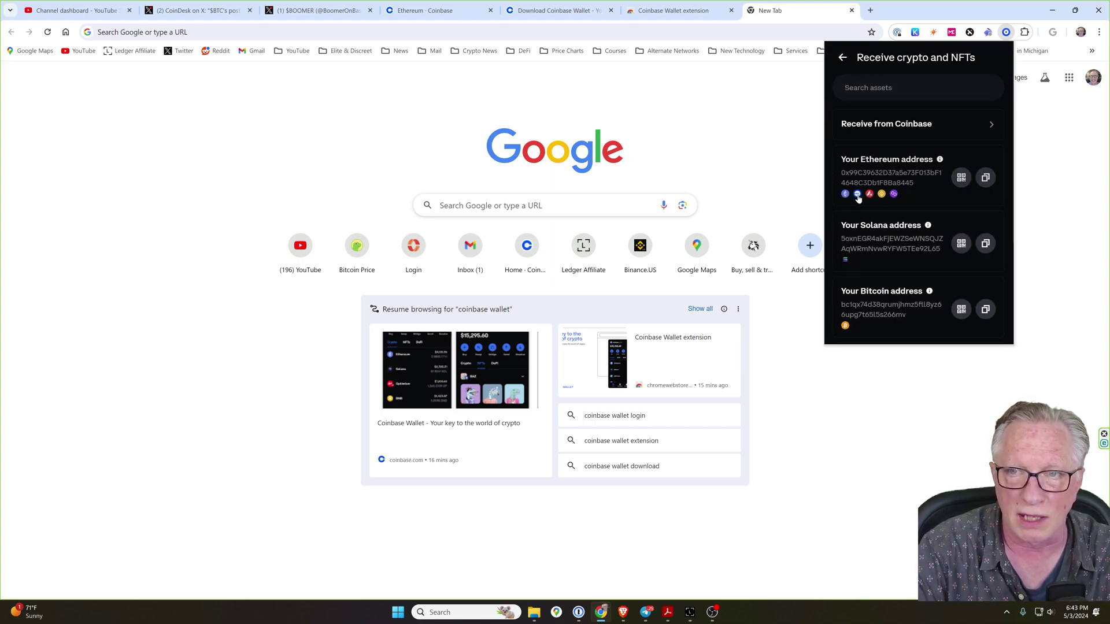
left_click(985, 178)
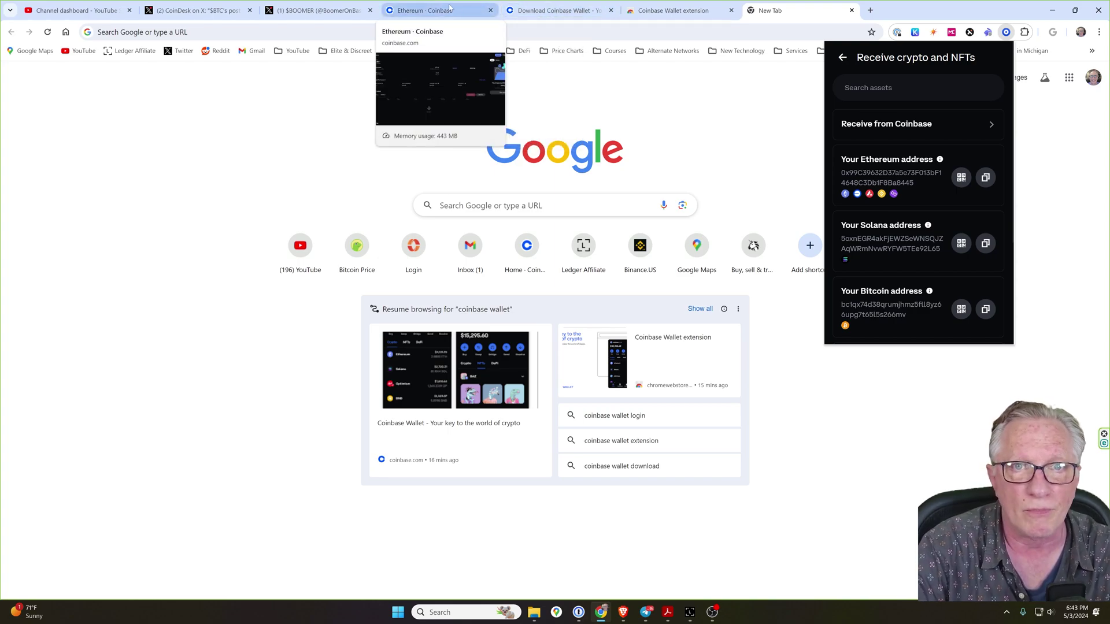
left_click(428, 10)
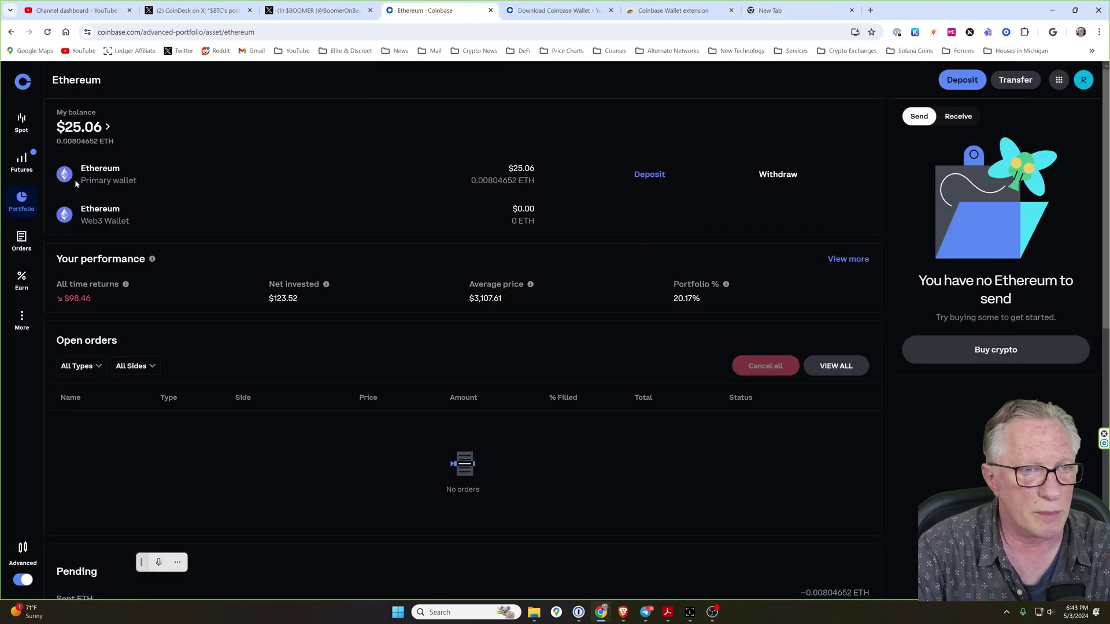
- Open the USDC asset page from Portfolio and set the send amount to the full 98.78 USDC
left_click(22, 199)
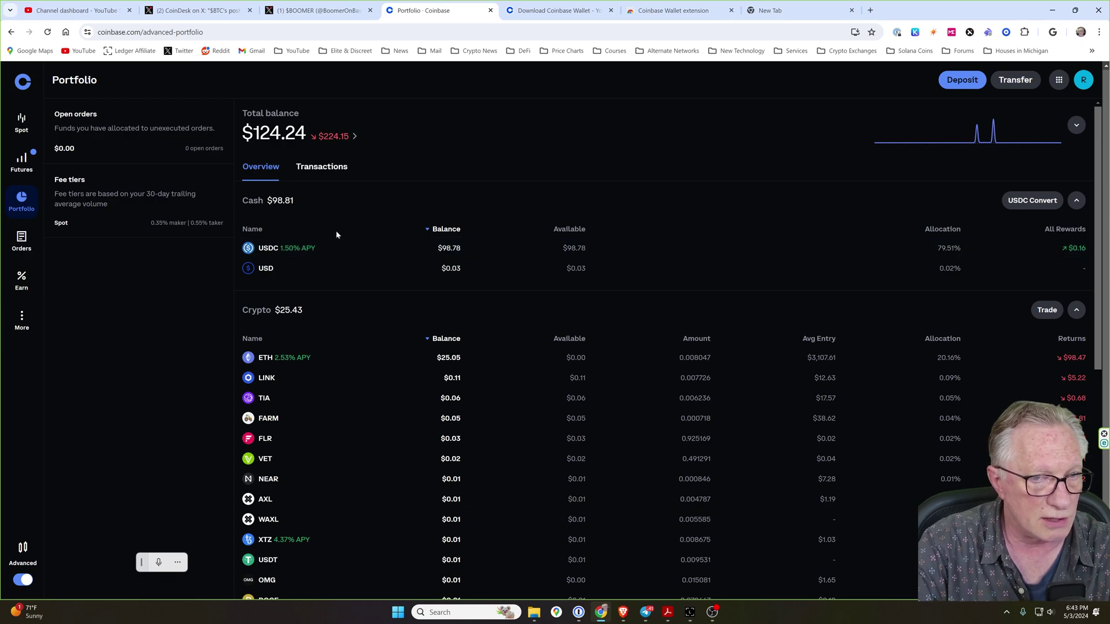
left_click(267, 248)
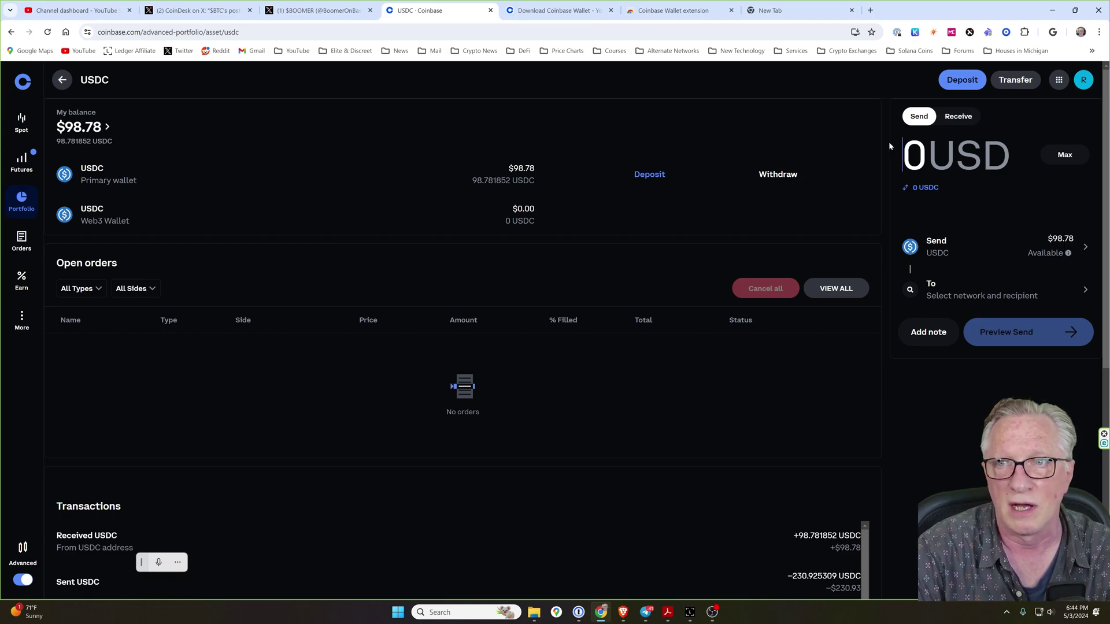
left_click(1065, 156)
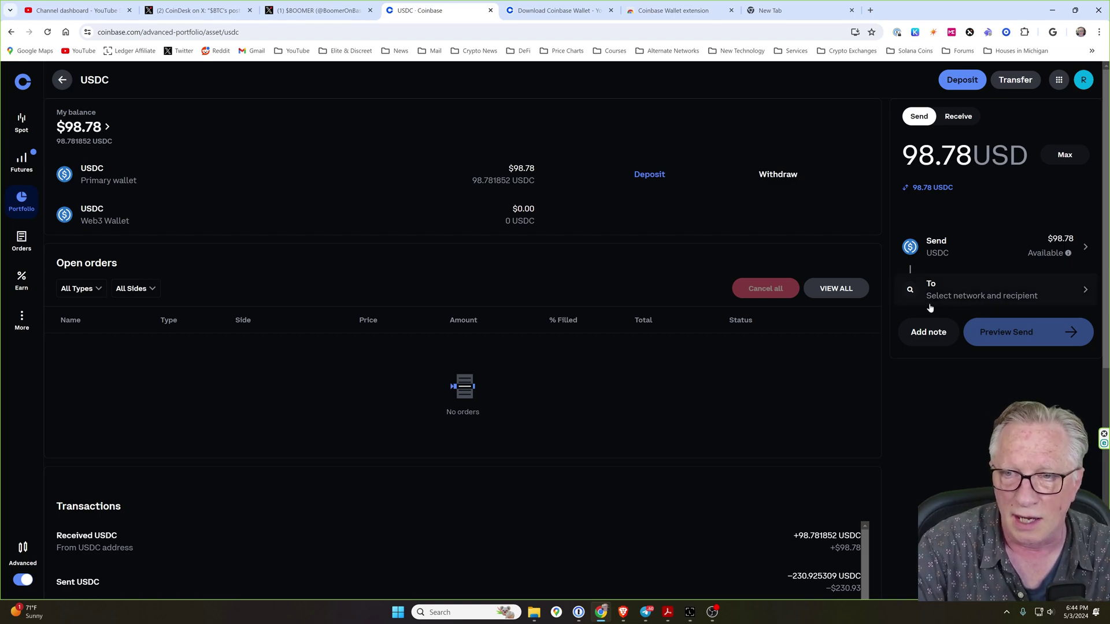
- Choose the Base network for the USDC send and confirm the recipient accepts USDC on Base
left_click(969, 296)
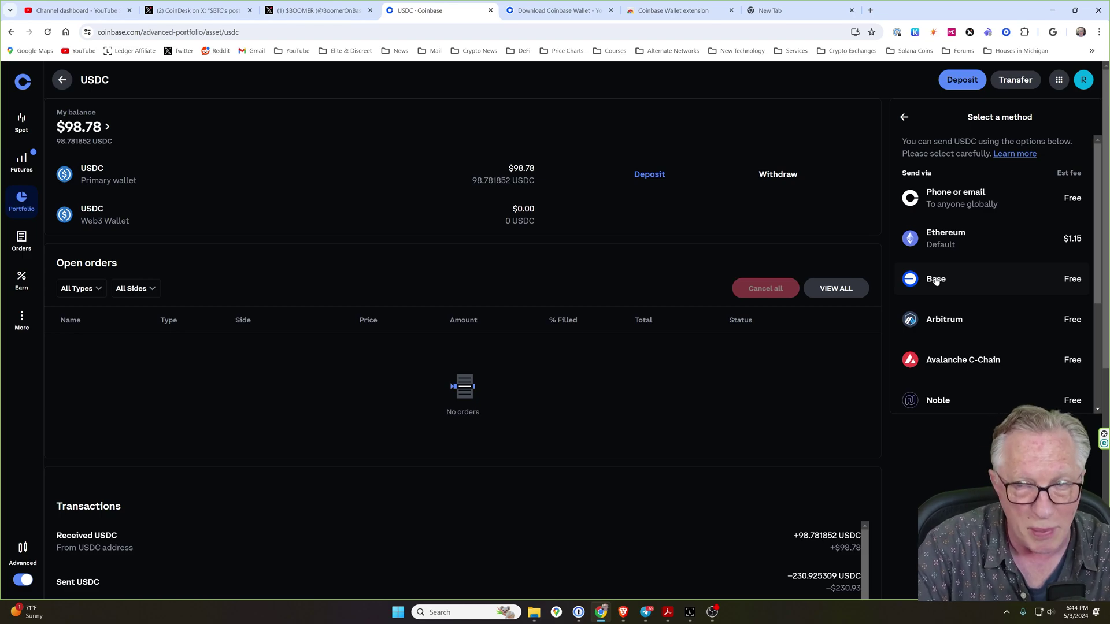
left_click(937, 280)
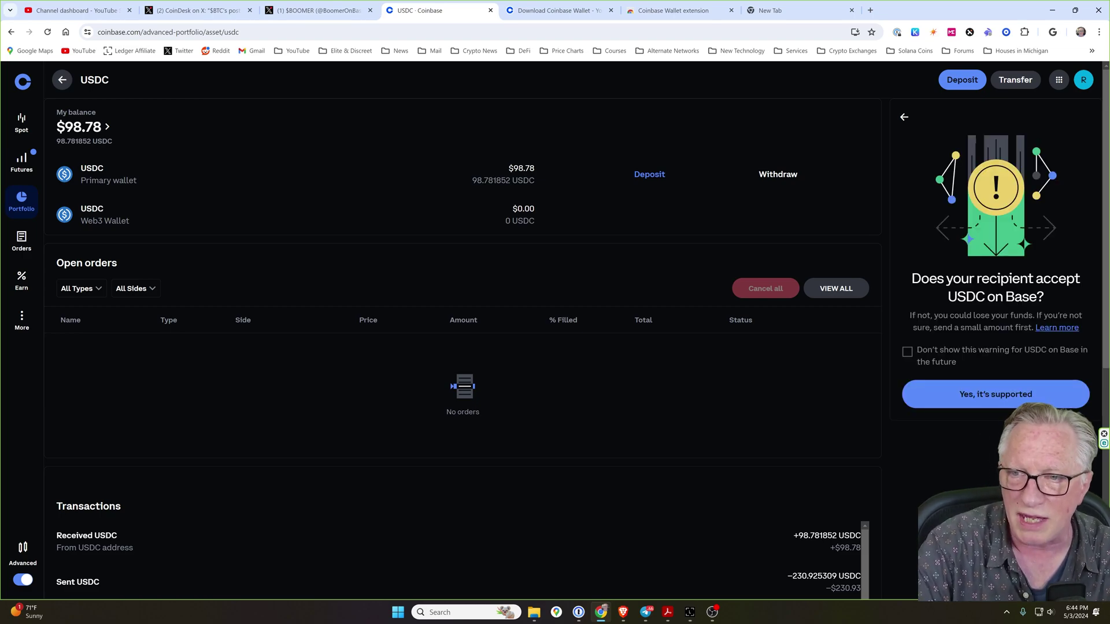
left_click(999, 393)
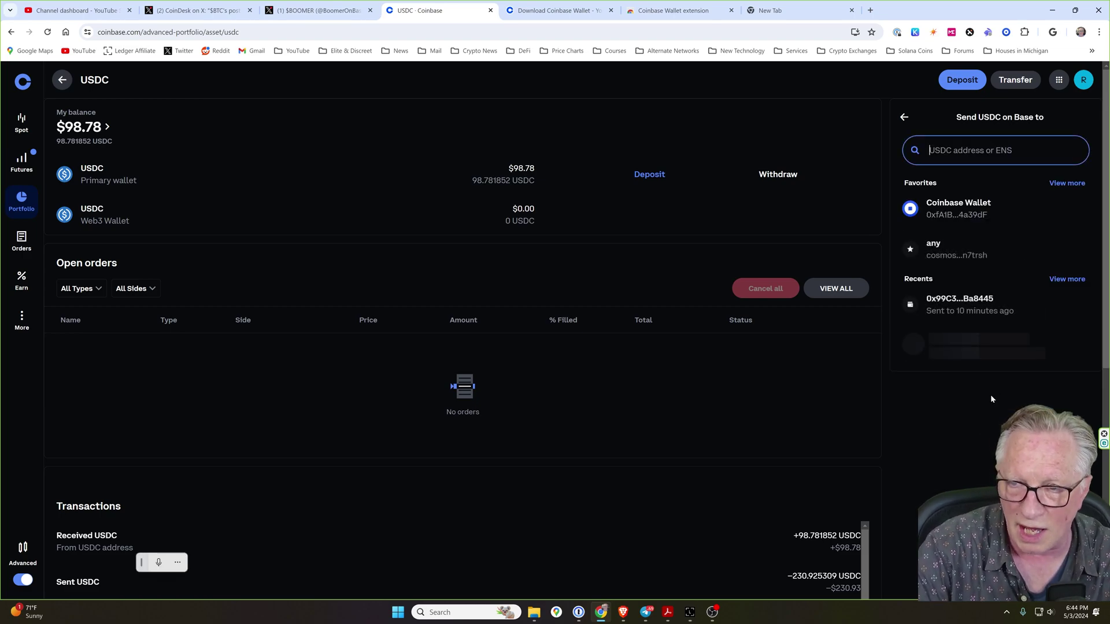
- Paste the Coinbase Wallet address as recipient, preview the transfer, and send the 98.78 USDC
right_click(940, 149)
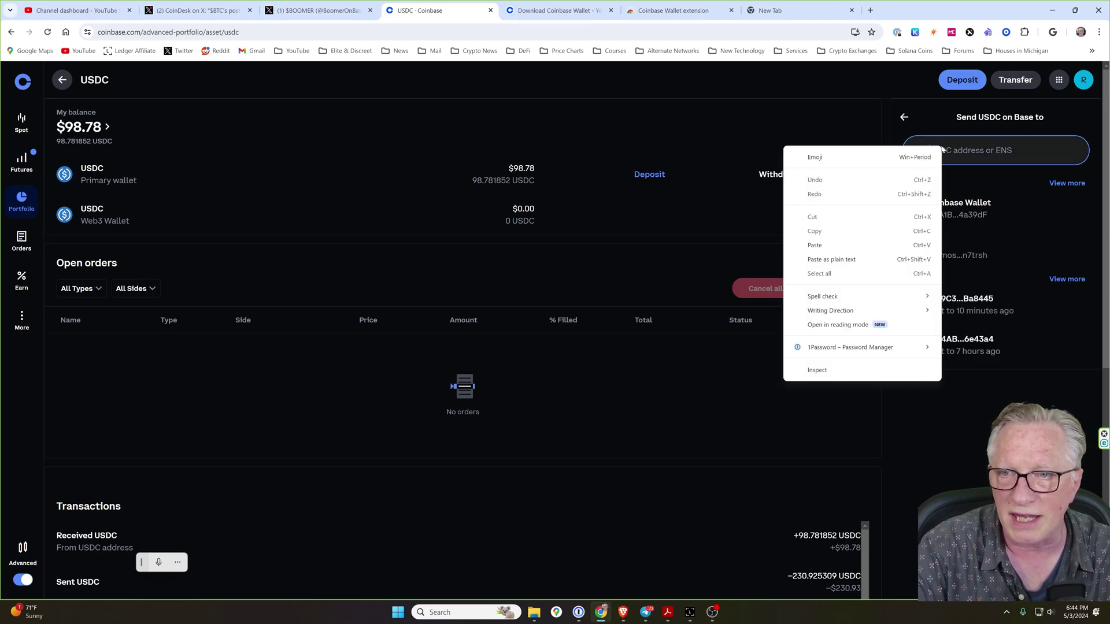
left_click(856, 246)
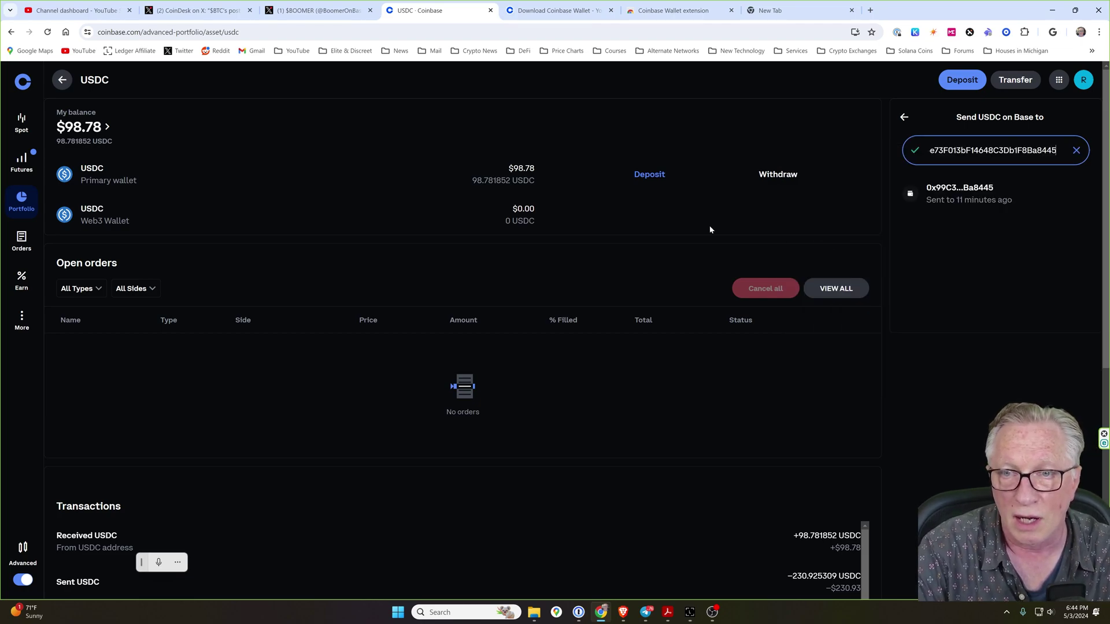
left_click(960, 196)
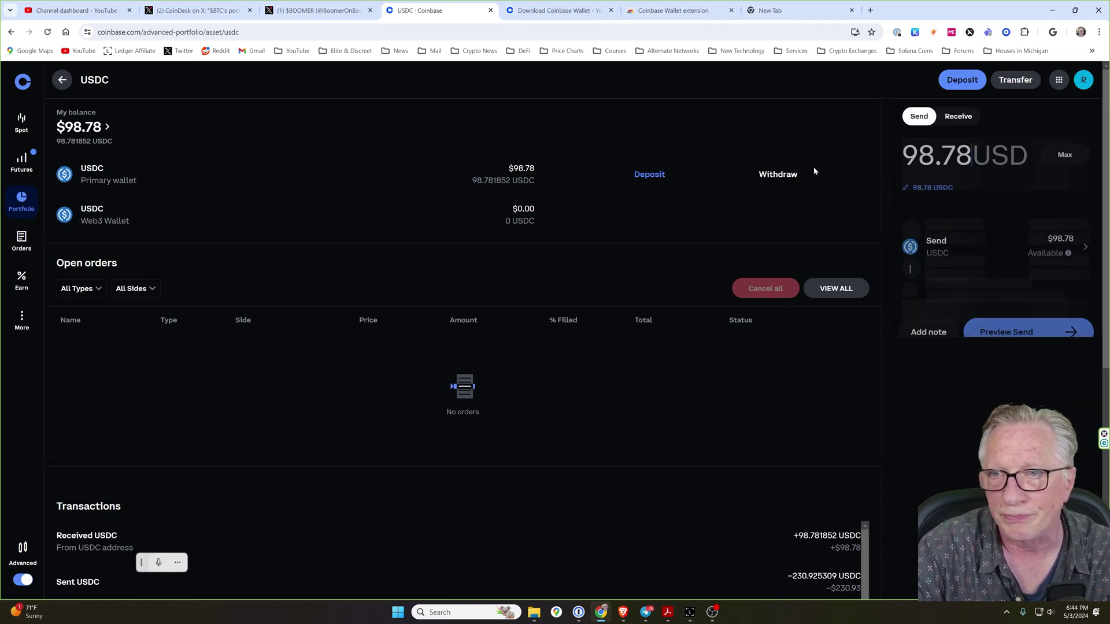
left_click(1025, 336)
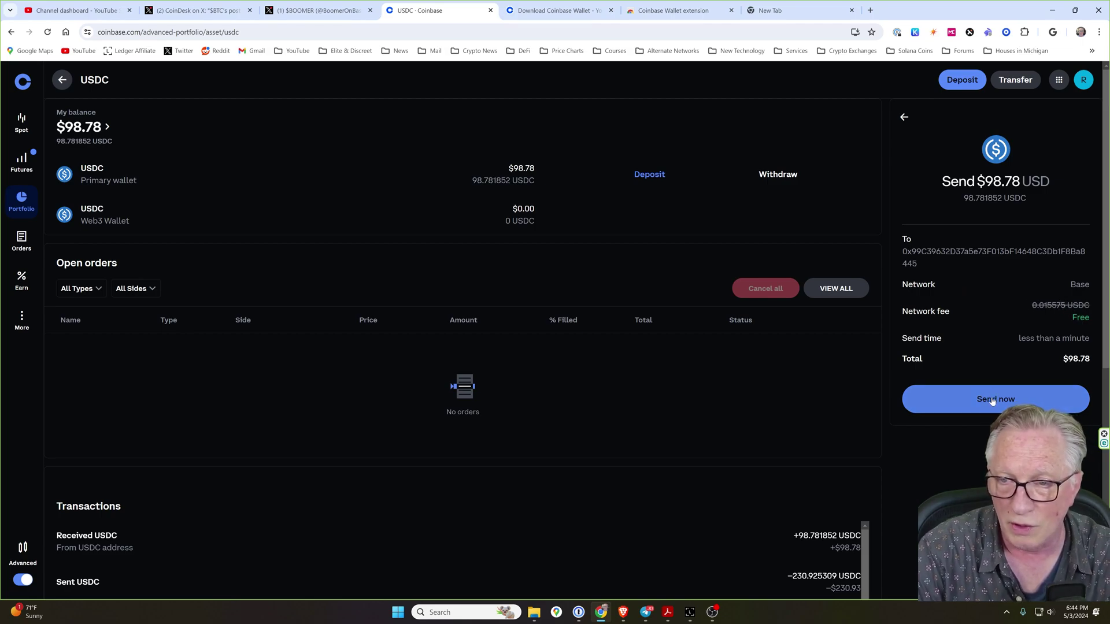
left_click(969, 392)
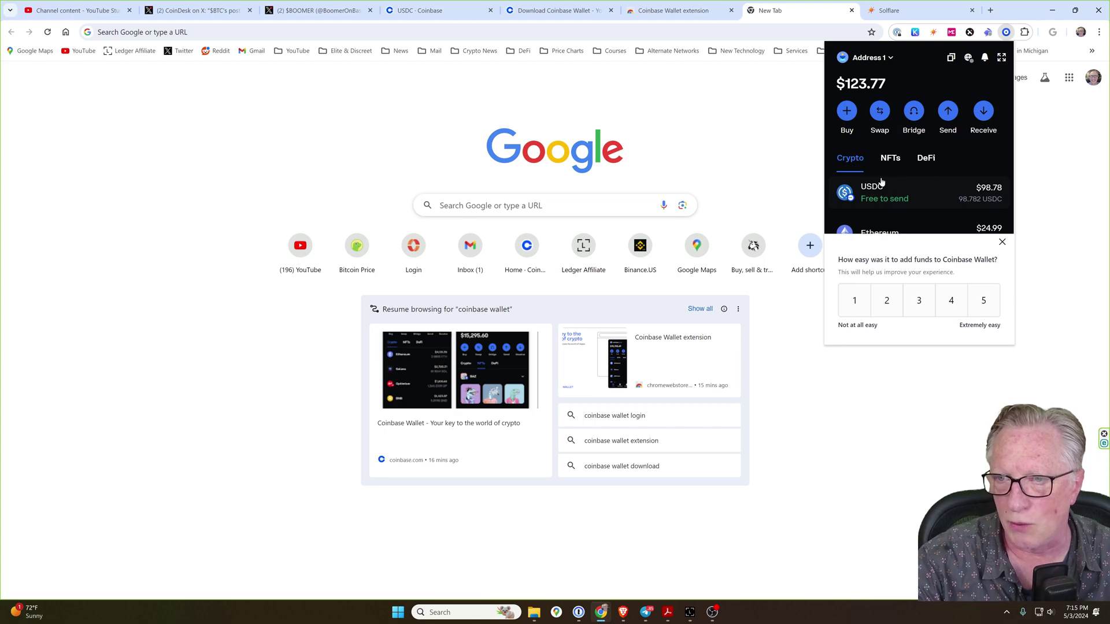
- Rate adding funds as 5 out of 5 on the wallet's feedback survey
left_click(984, 301)
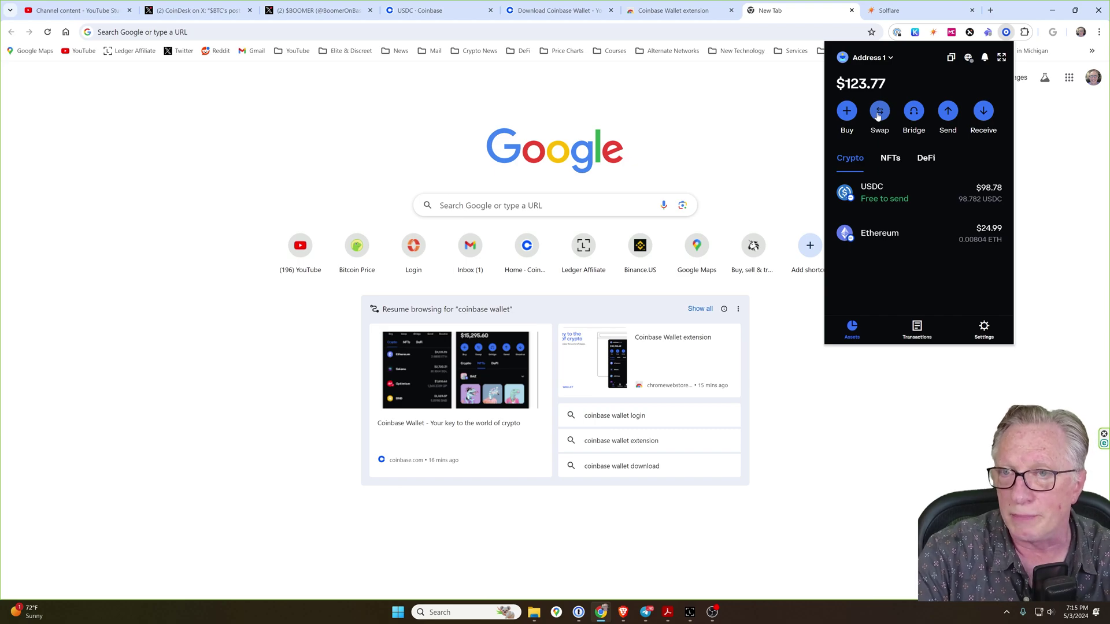
- Open the CoinGecko Bitcoin price page from the new tab shortcut
left_click(357, 245)
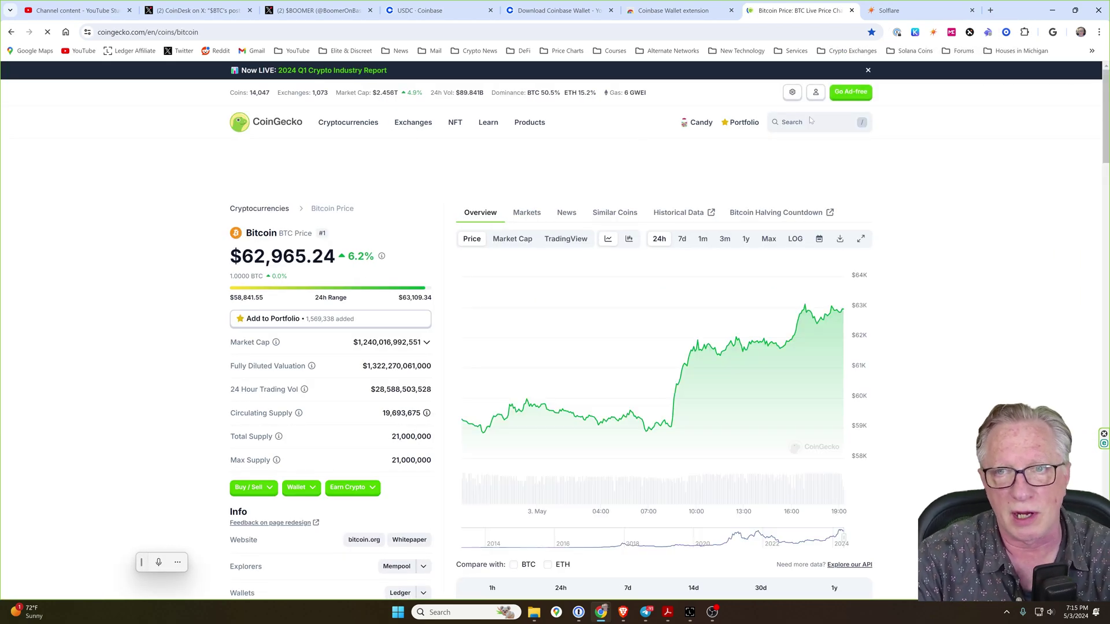
- Search CoinGecko for 'boomer', open the Boomer (BOOMER) page, and copy its contract address
key("slash")
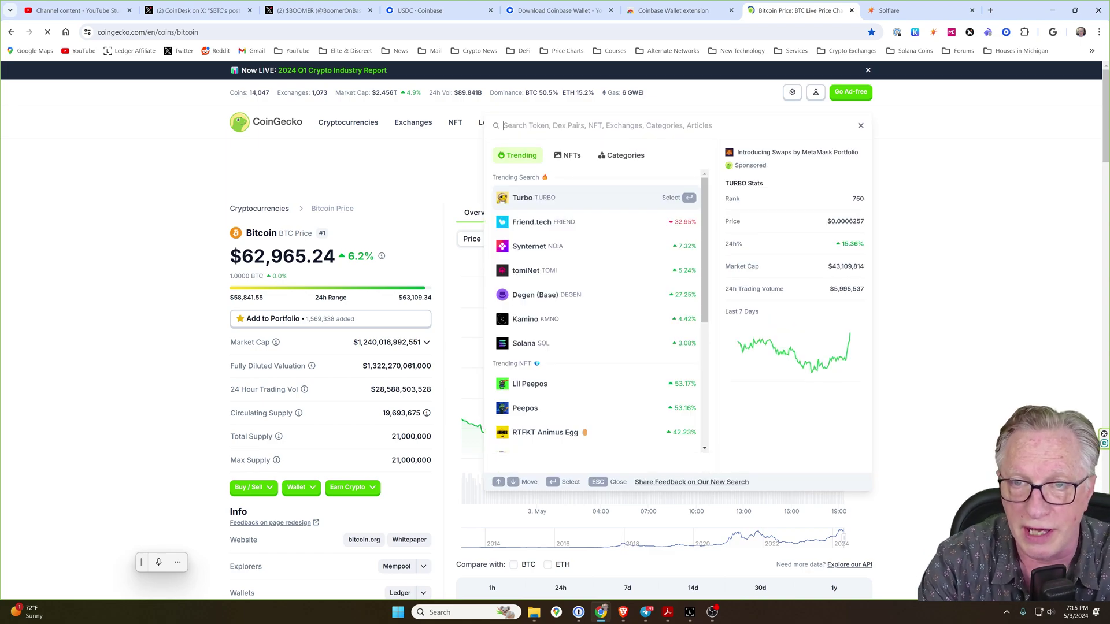
type("boomer")
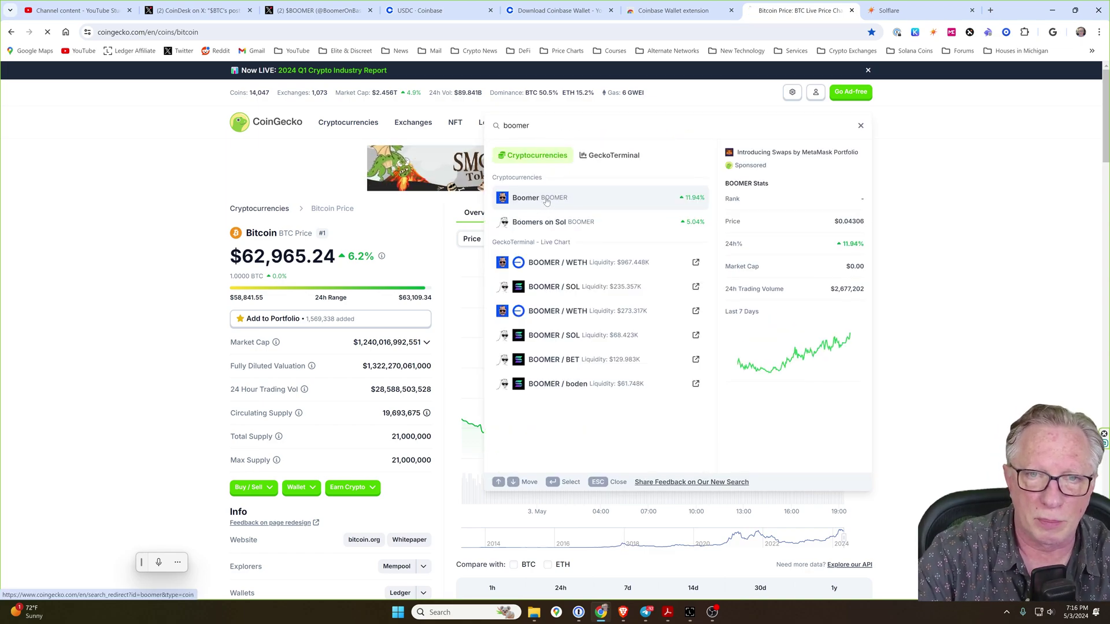
left_click(546, 202)
scroll(185, 314, "down", 3)
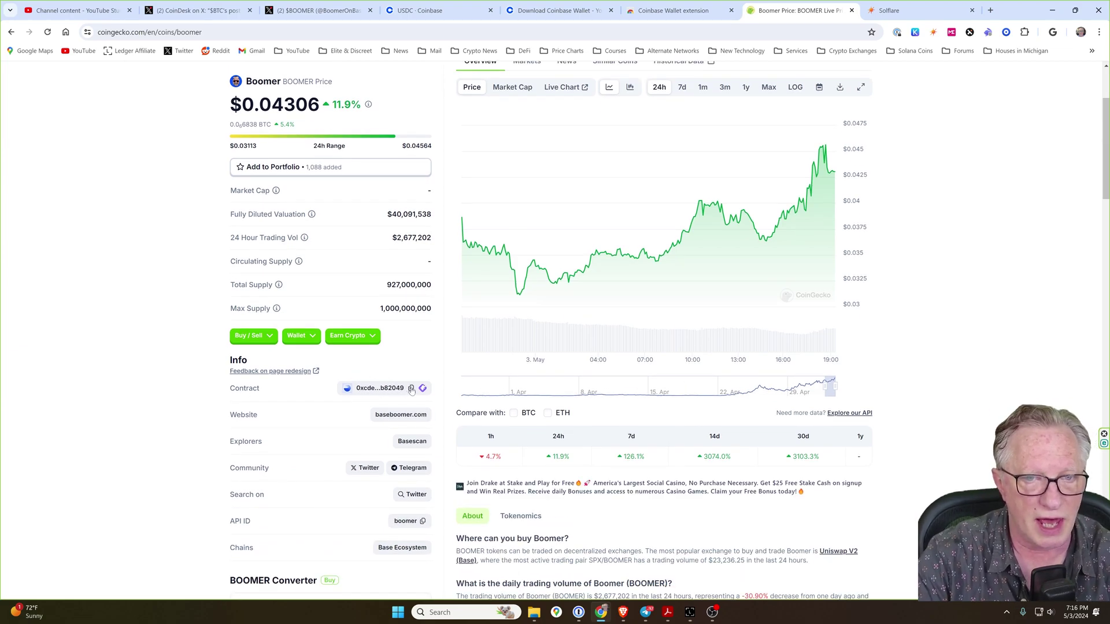
left_click(411, 388)
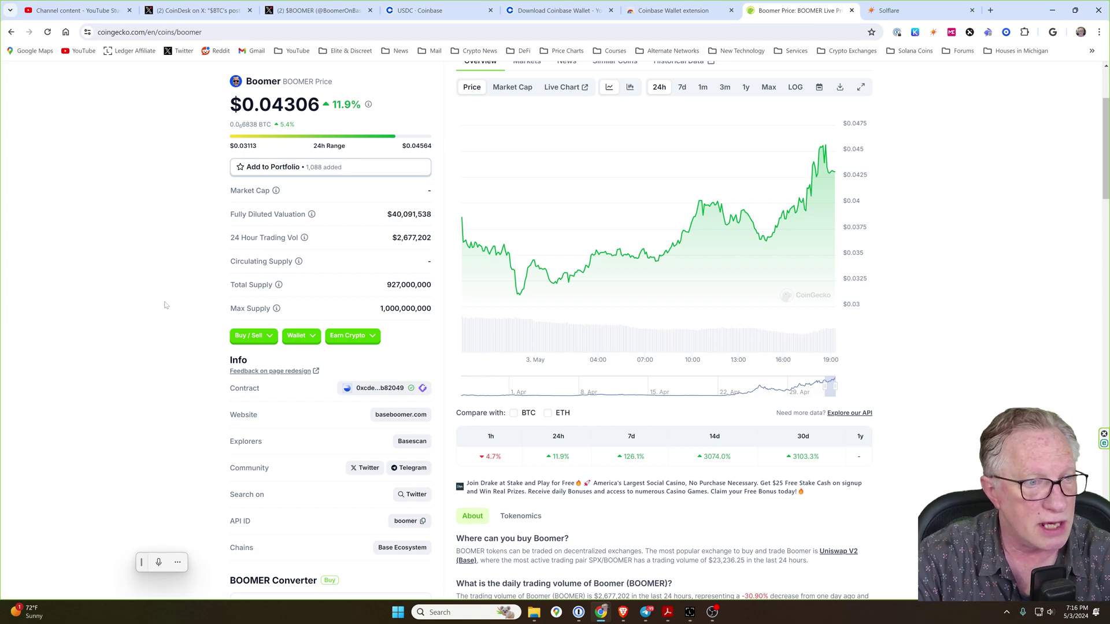
scroll(164, 305, "up", 3)
scroll(178, 324, "down", 2)
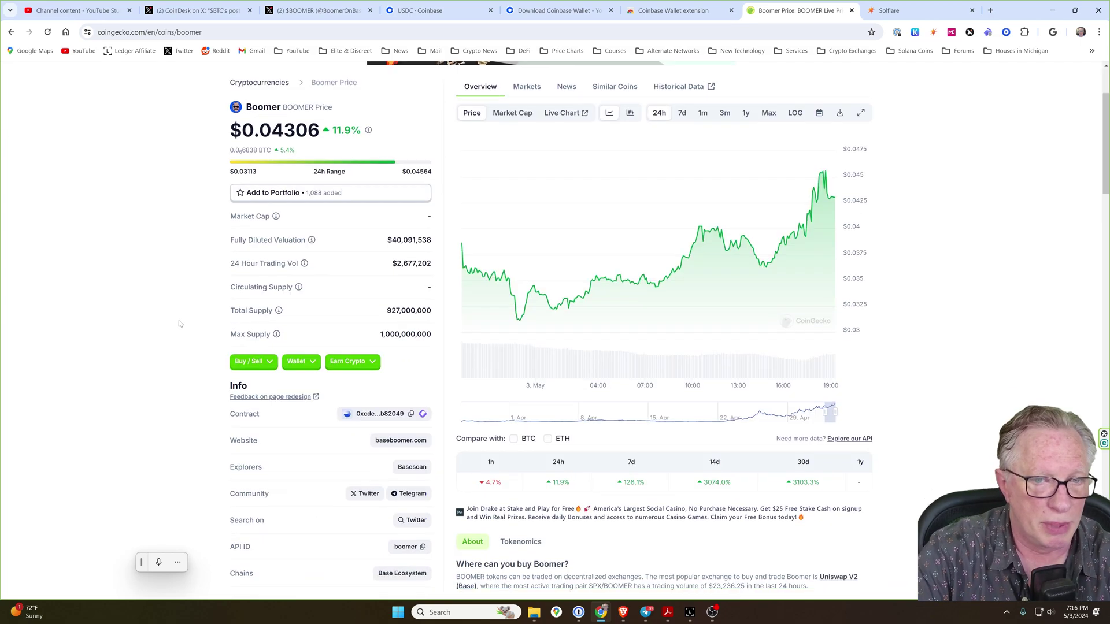
scroll(179, 324, "down", 1)
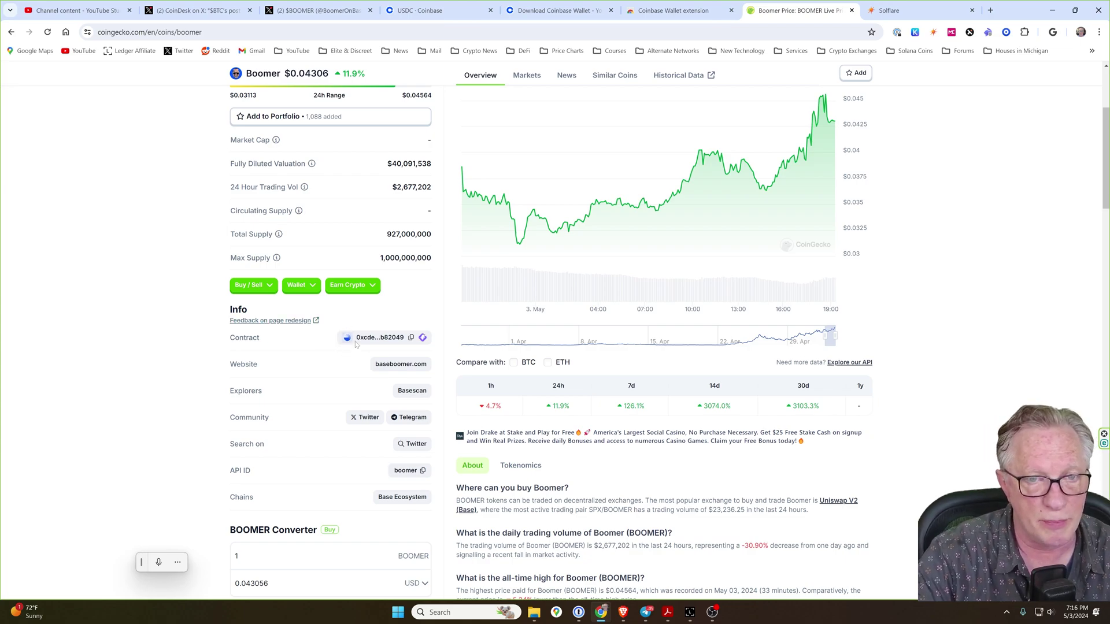
scroll(188, 328, "up", 4)
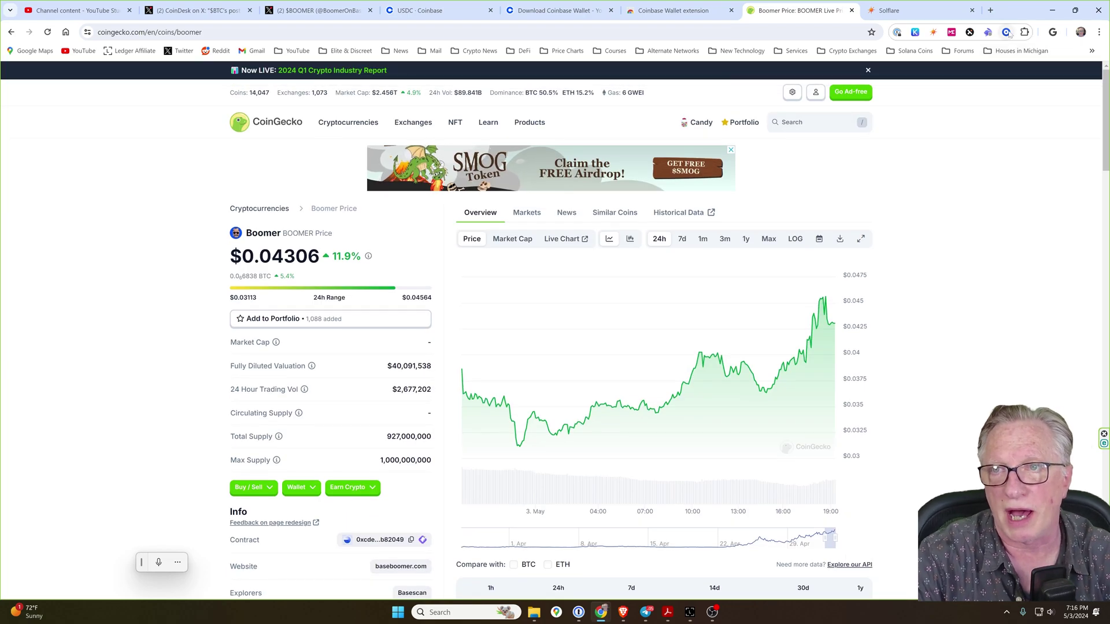
- Start a swap in Coinbase Wallet with 20 USDC as the amount
left_click(1006, 32)
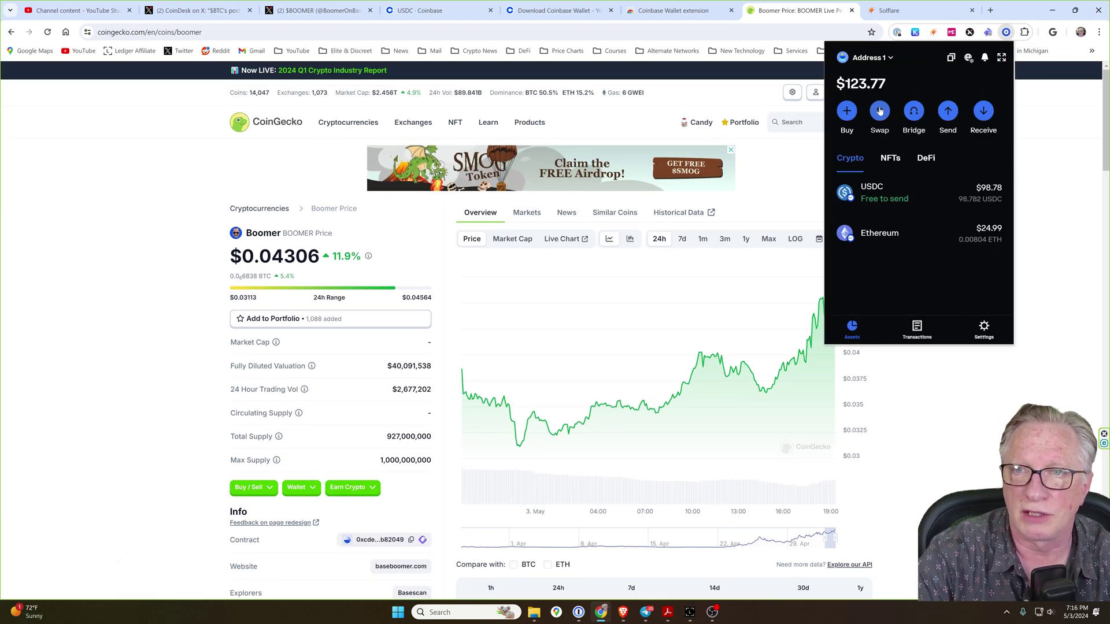
left_click(880, 112)
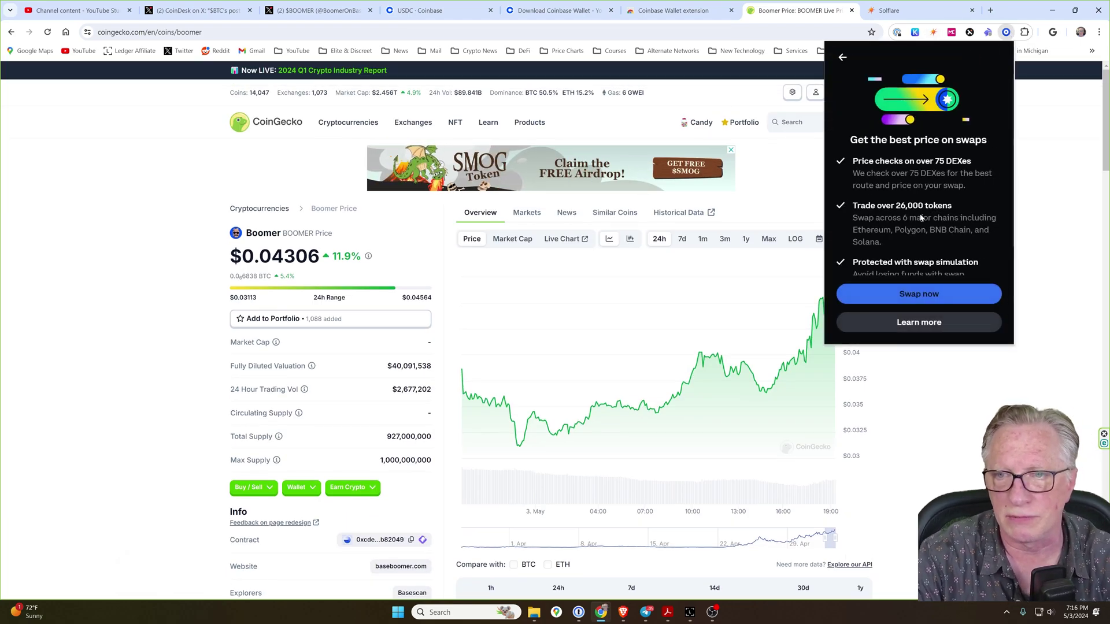
left_click(918, 294)
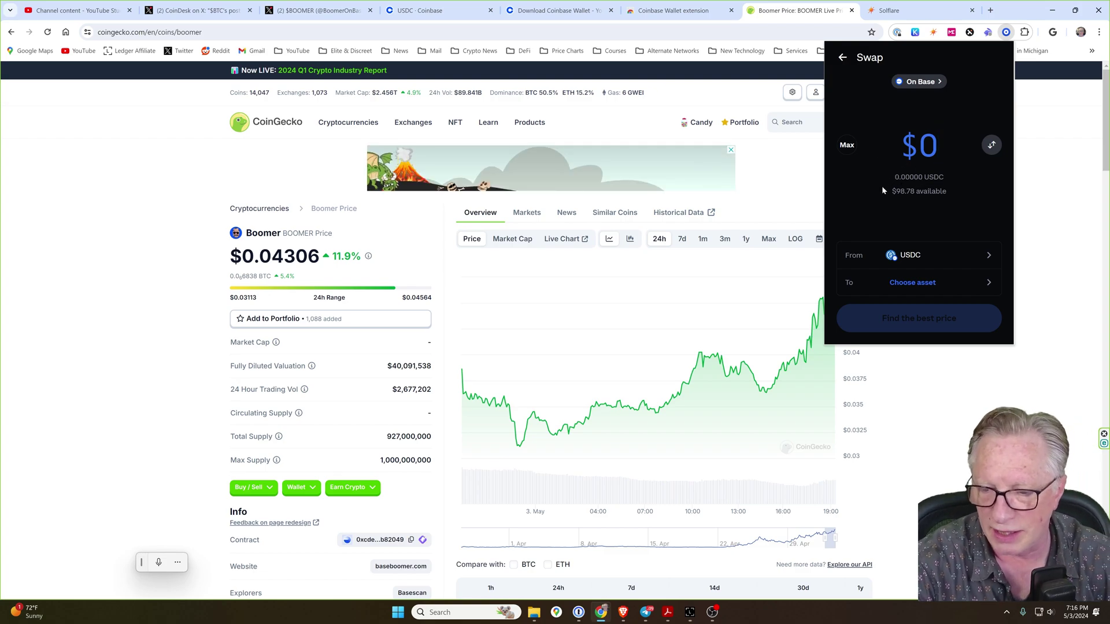
type("20")
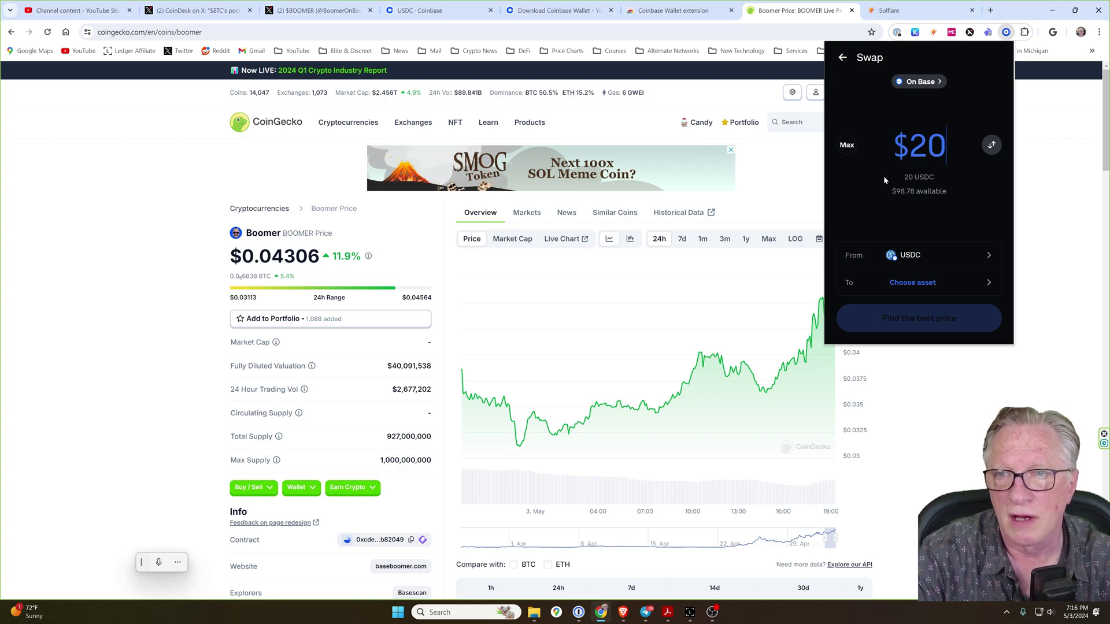
- Pick Boomer as the token to receive by pasting its contract address into the search
left_click(920, 287)
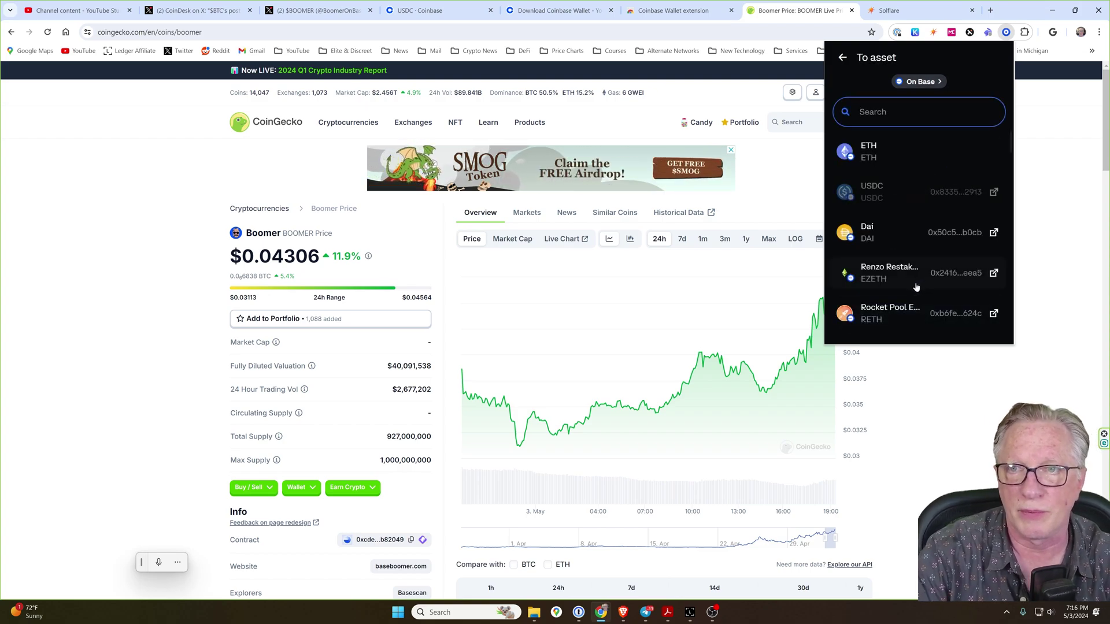
right_click(870, 112)
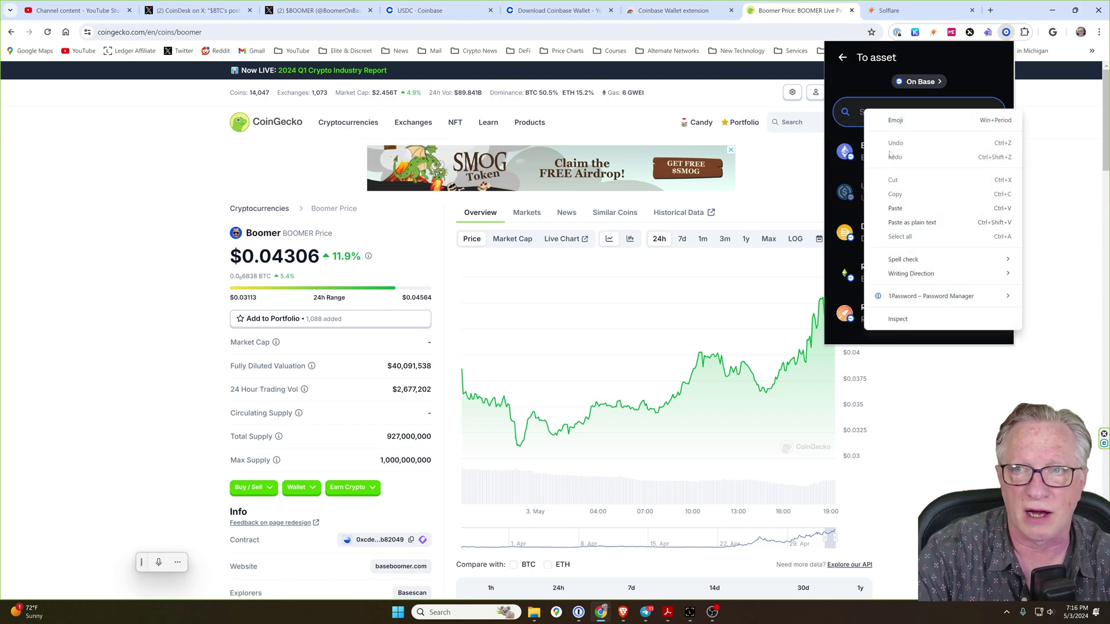
left_click(909, 208)
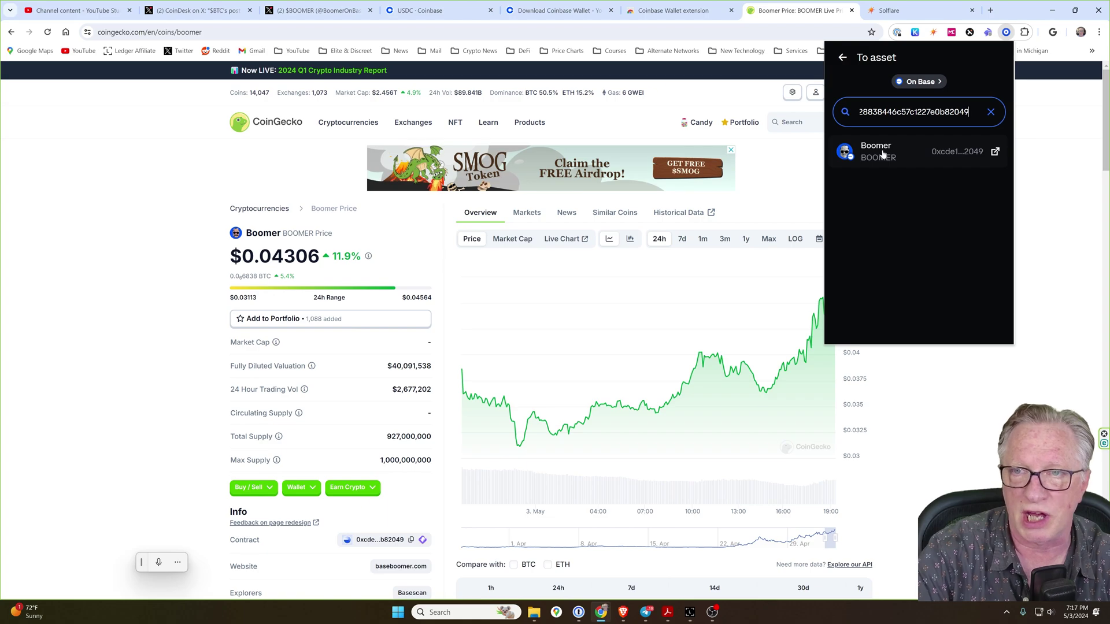
left_click(882, 153)
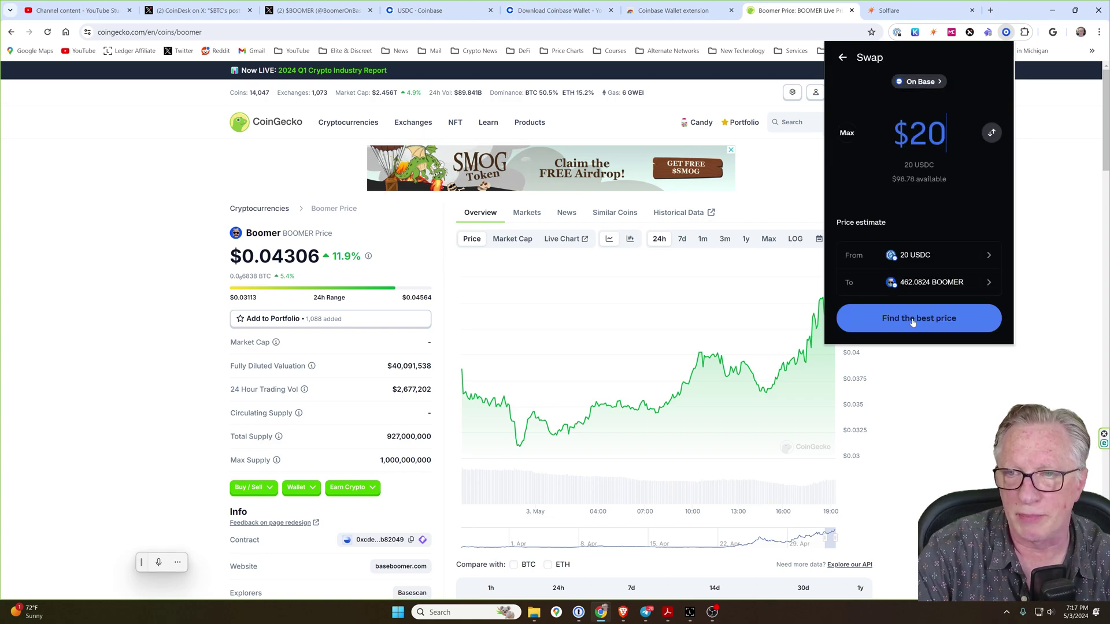
- Get the best-price quote and confirm swapping 20 USDC for about 457.46 BOOMER
left_click(913, 322)
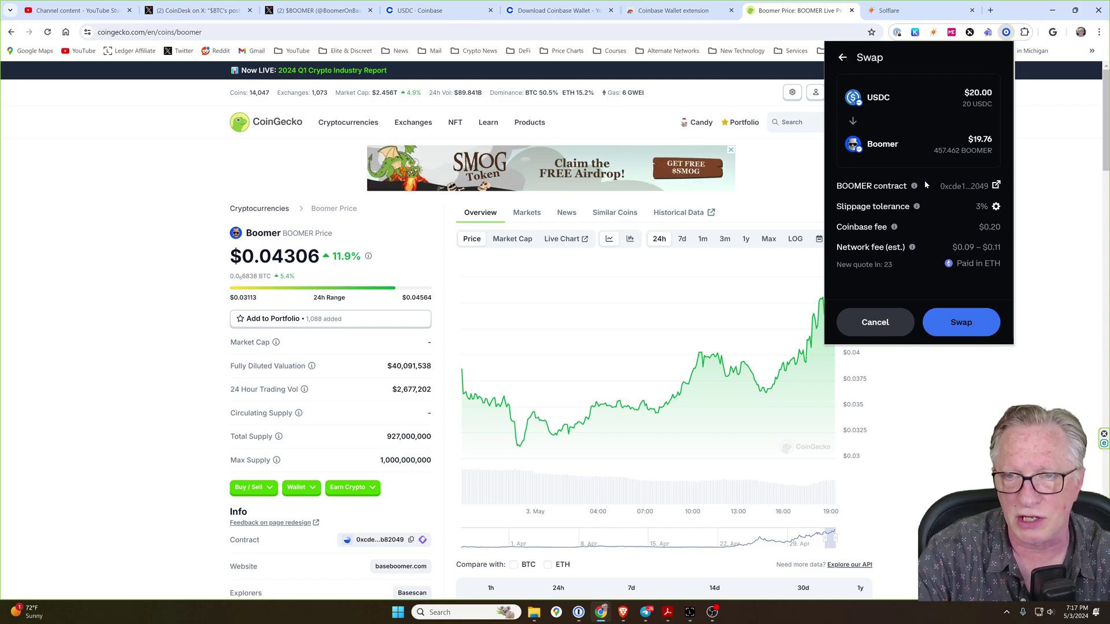
mouse_move(916, 185)
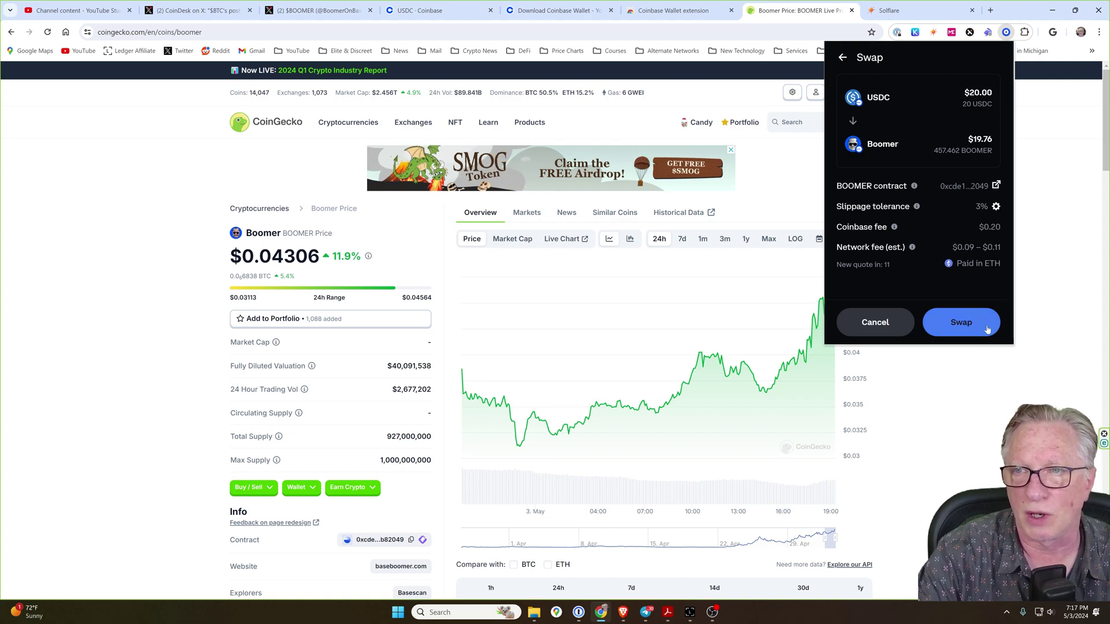
left_click(963, 323)
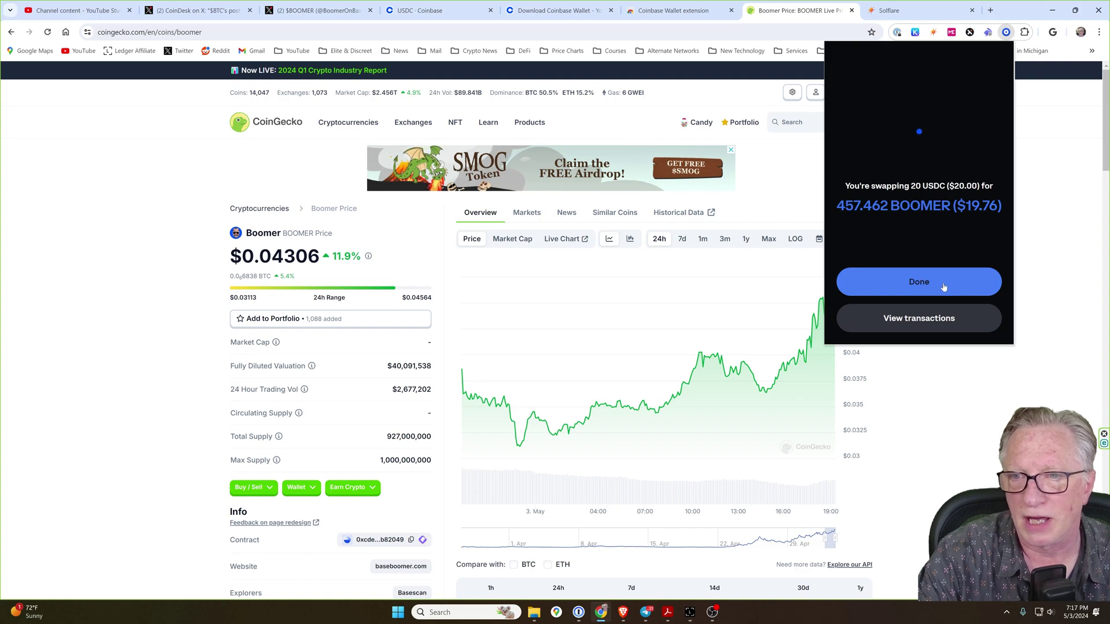
left_click(929, 289)
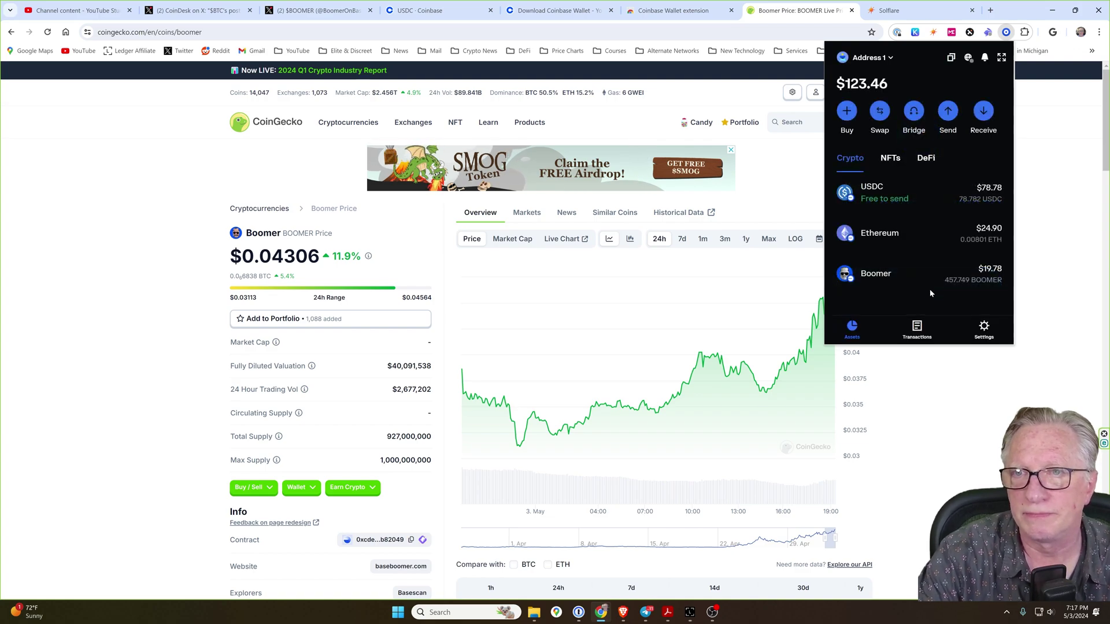